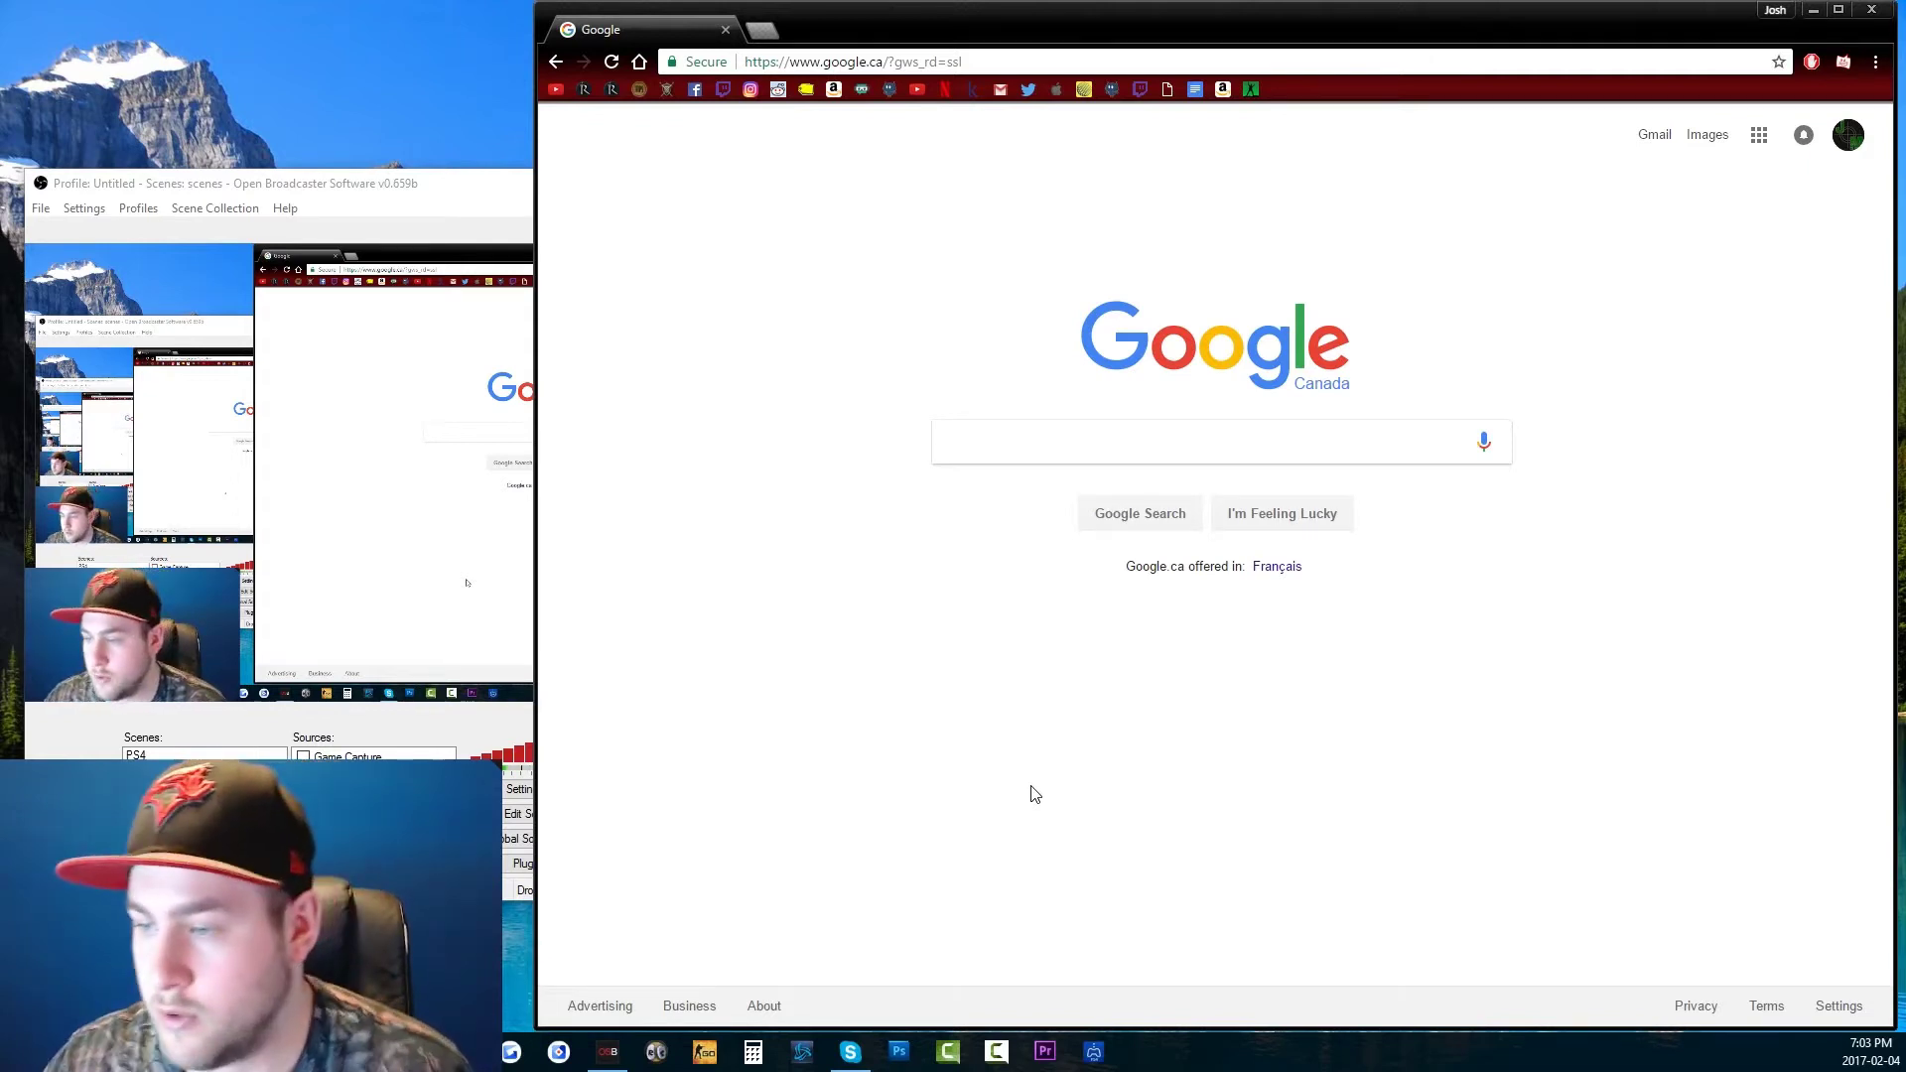
- Search Google for 'ps4 remote play' and start the Windows PC download from PlayStation's Remote Play page
{"action": "left_click", "coordinate": [1092, 449]}
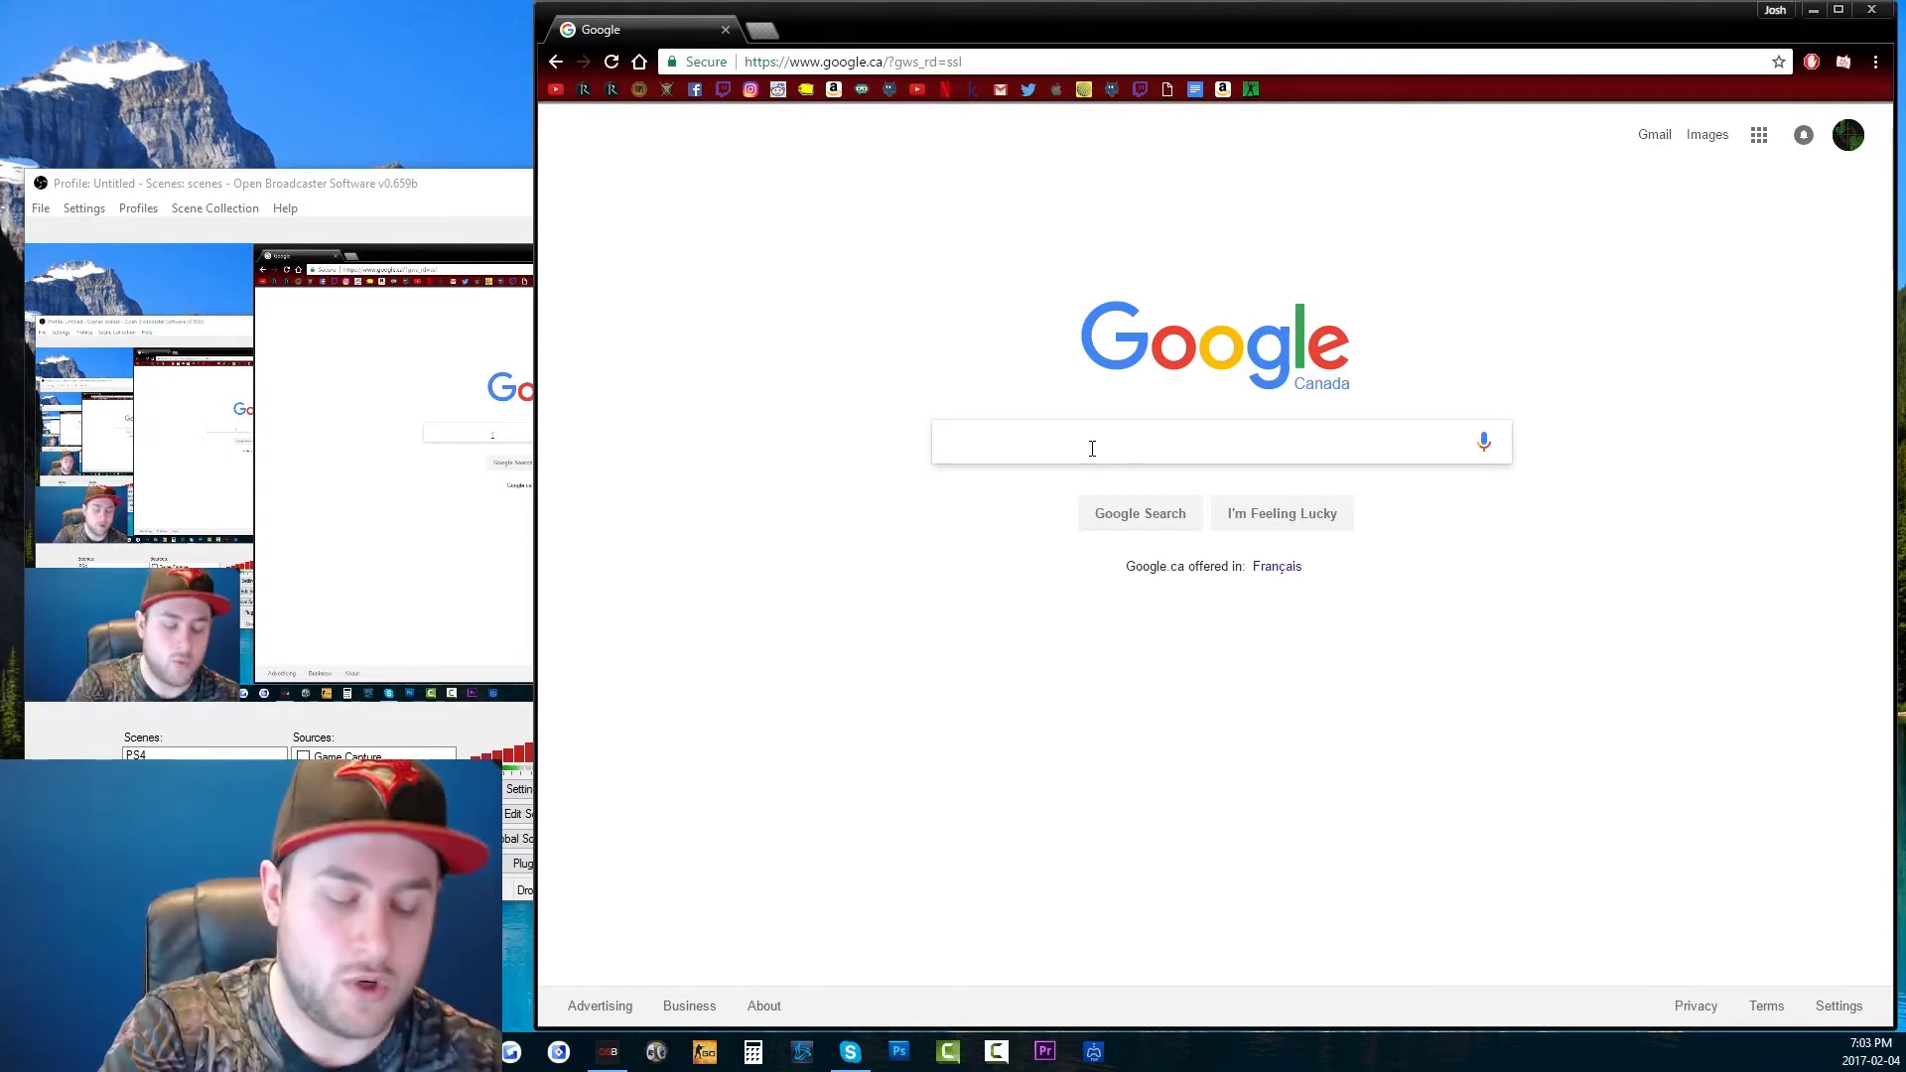
{"action": "type", "text": "ps4 remote play"}
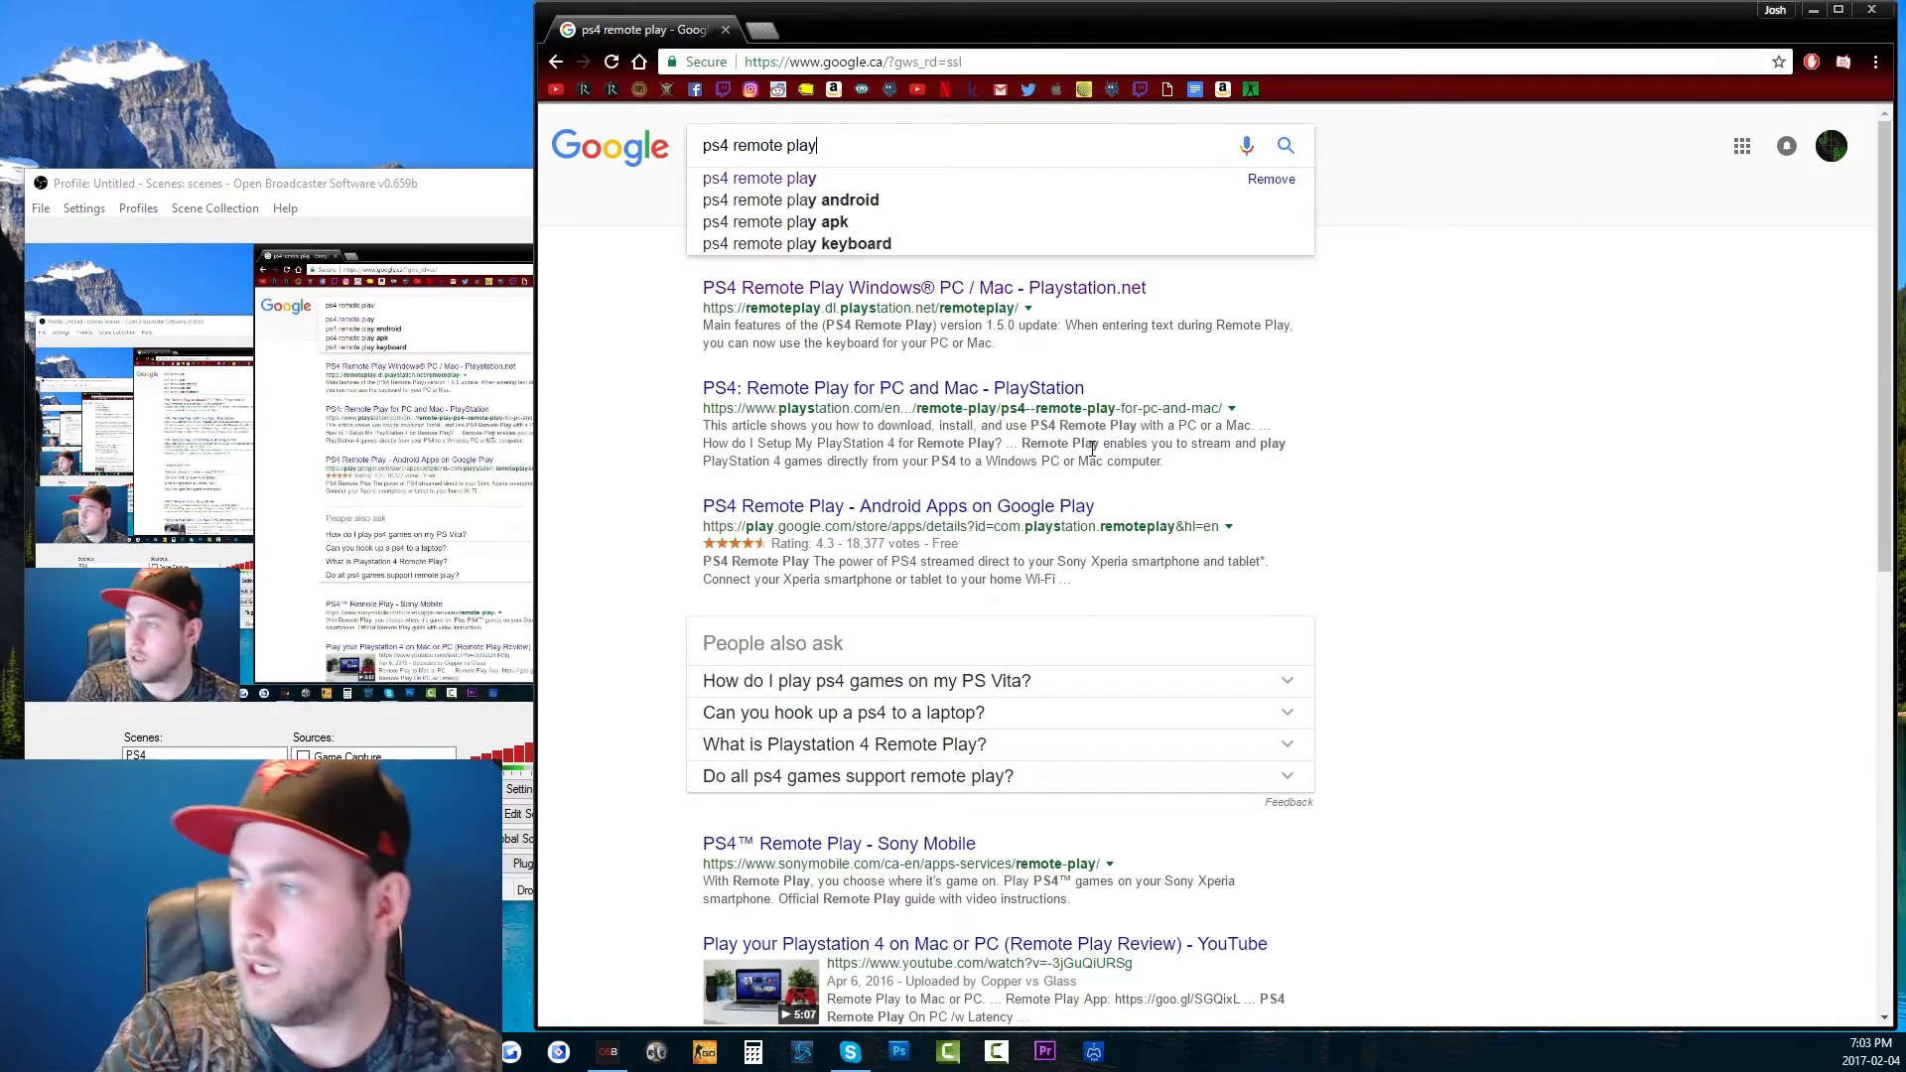
{"action": "key", "text": "Return"}
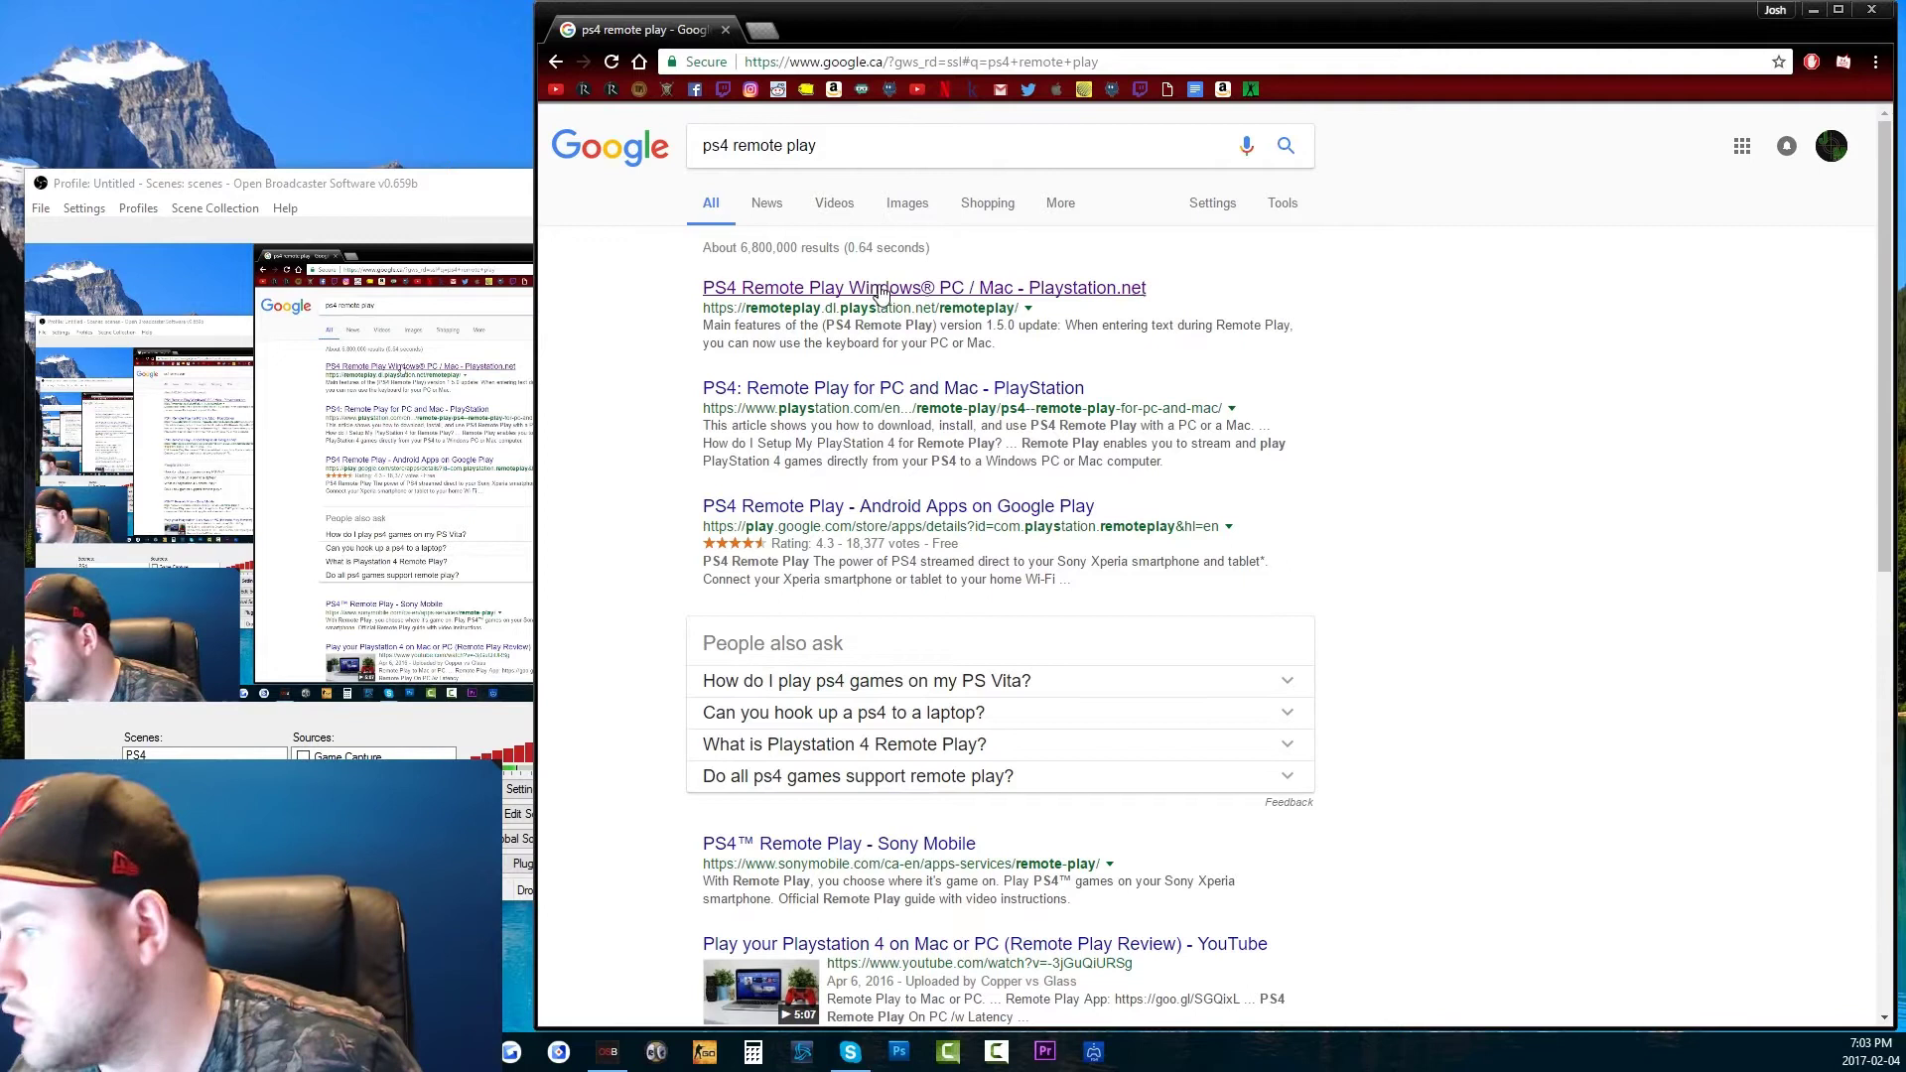
{"action": "left_click", "coordinate": [894, 506]}
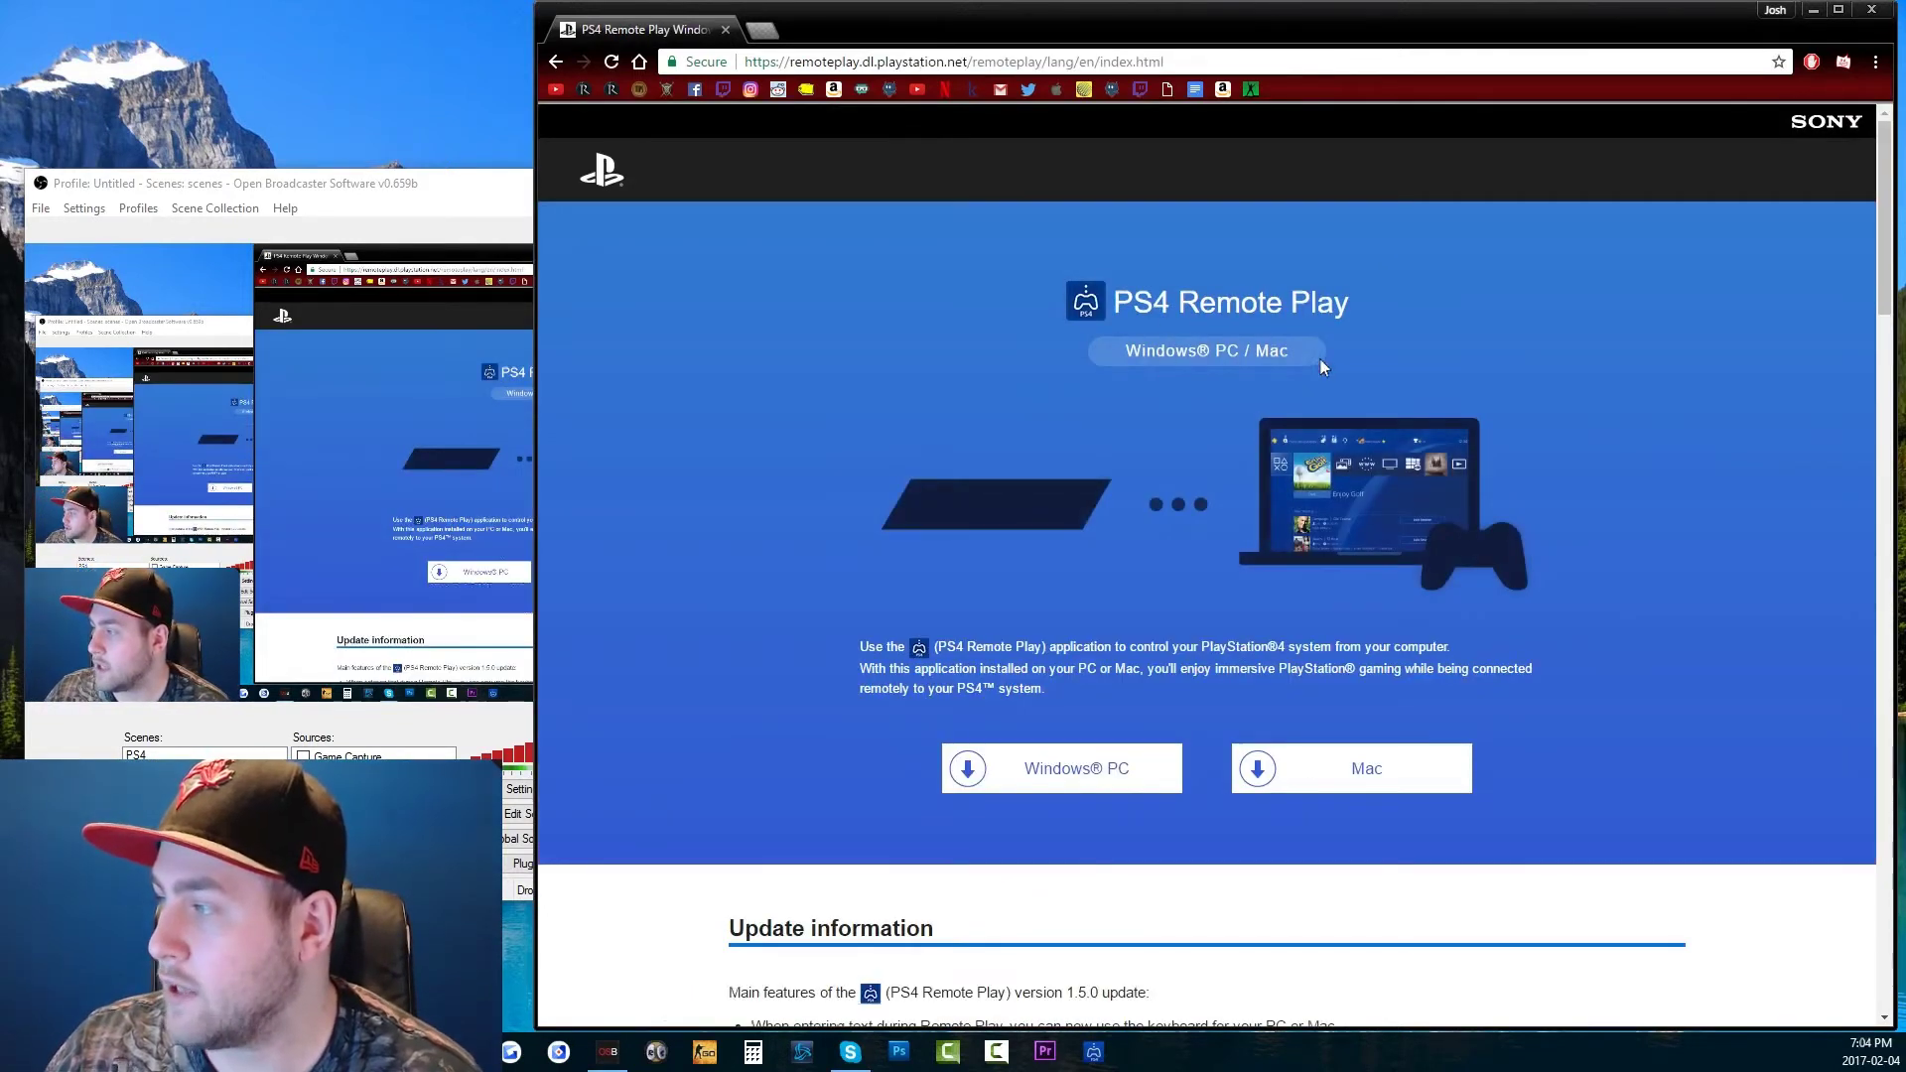
{"action": "left_click", "coordinate": [1152, 766]}
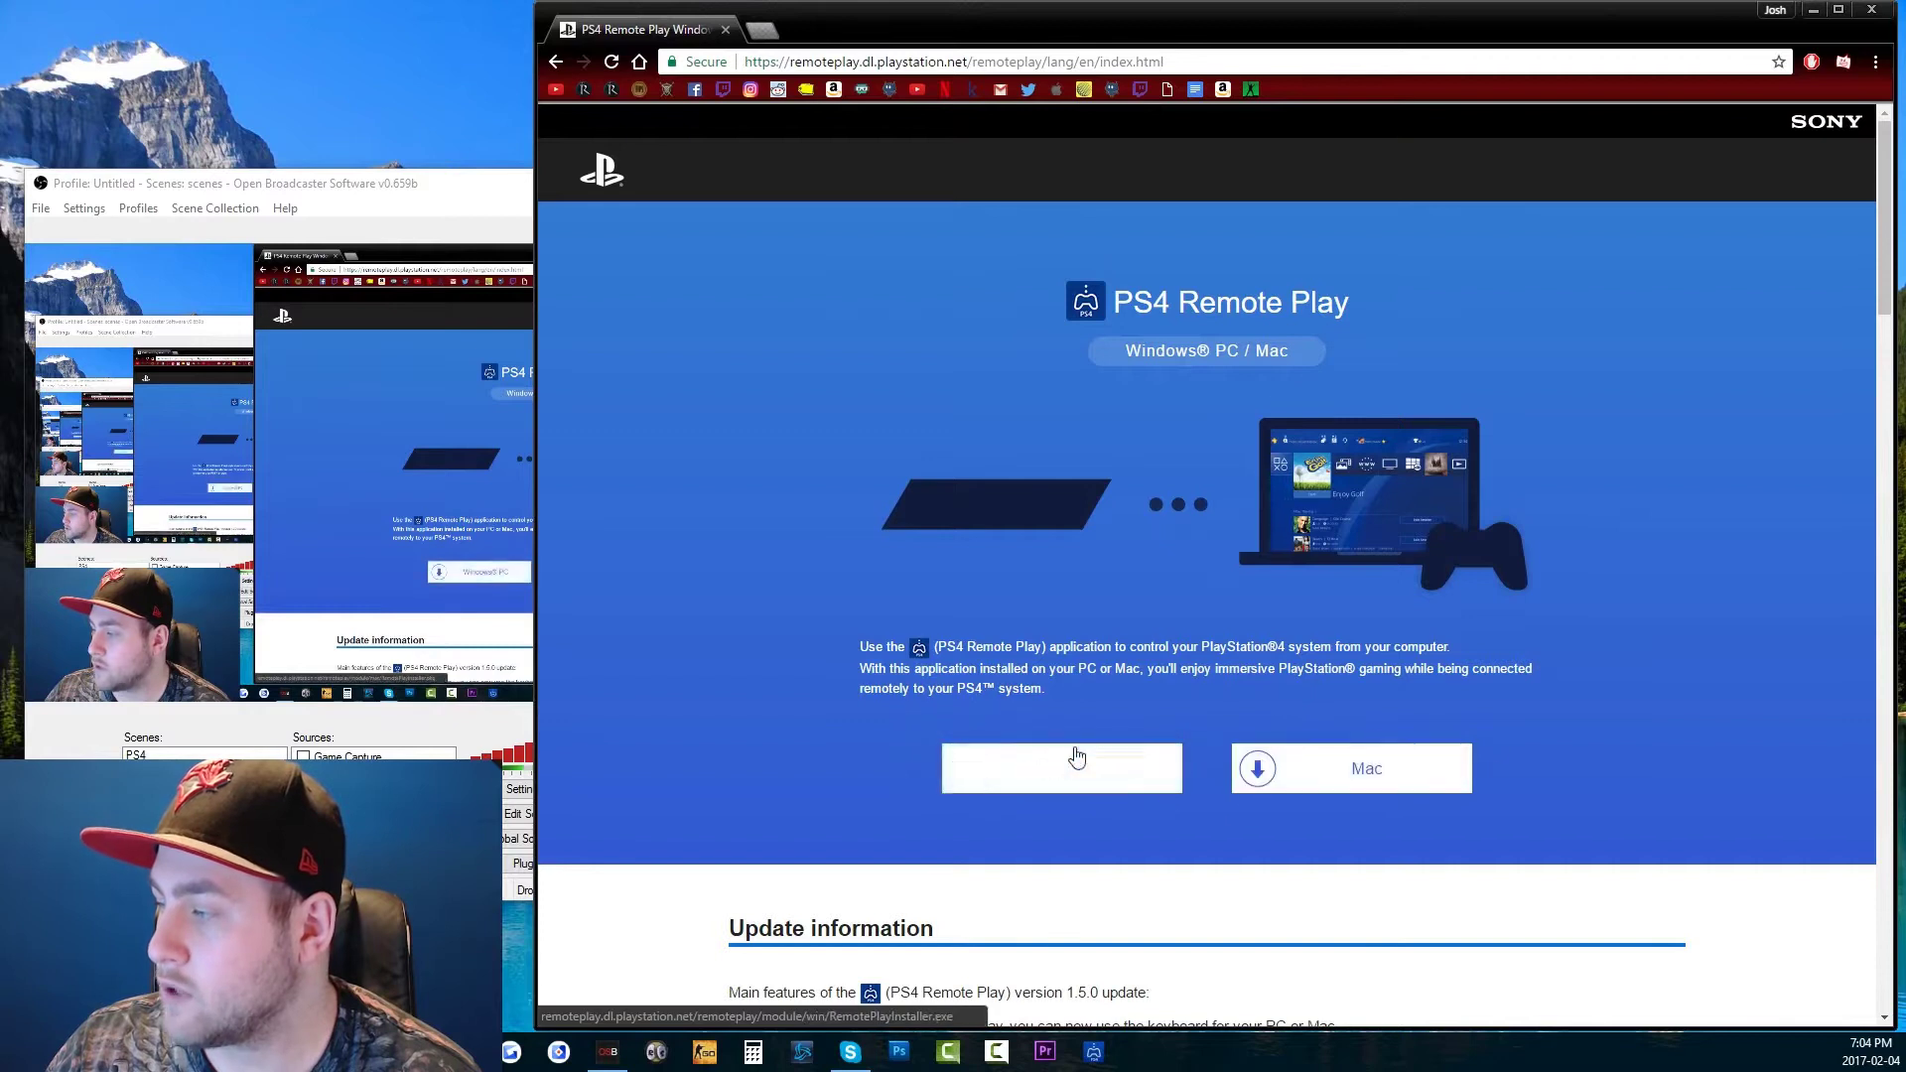
{"action": "left_click", "coordinate": [726, 30]}
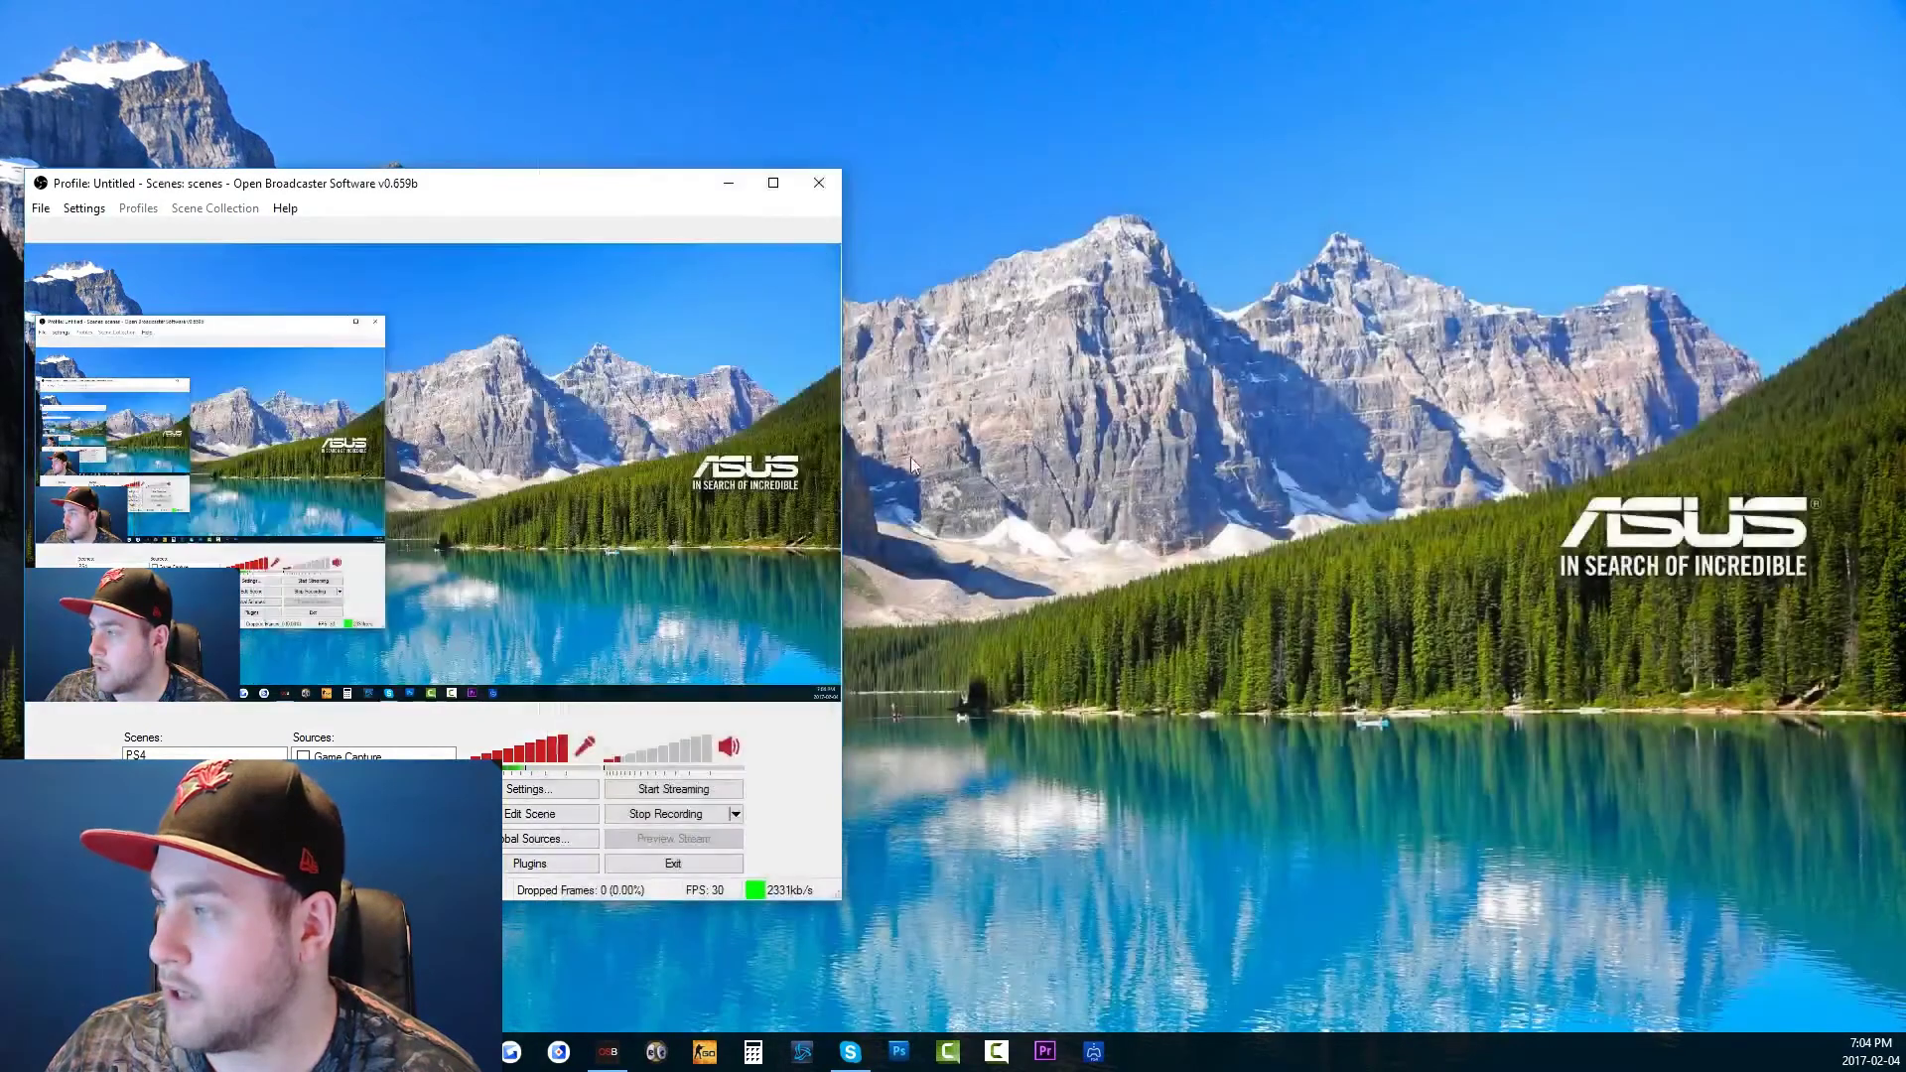
- Launch PS4 Remote Play from the taskbar and let its update check finish
{"action": "left_click", "coordinate": [1093, 1052]}
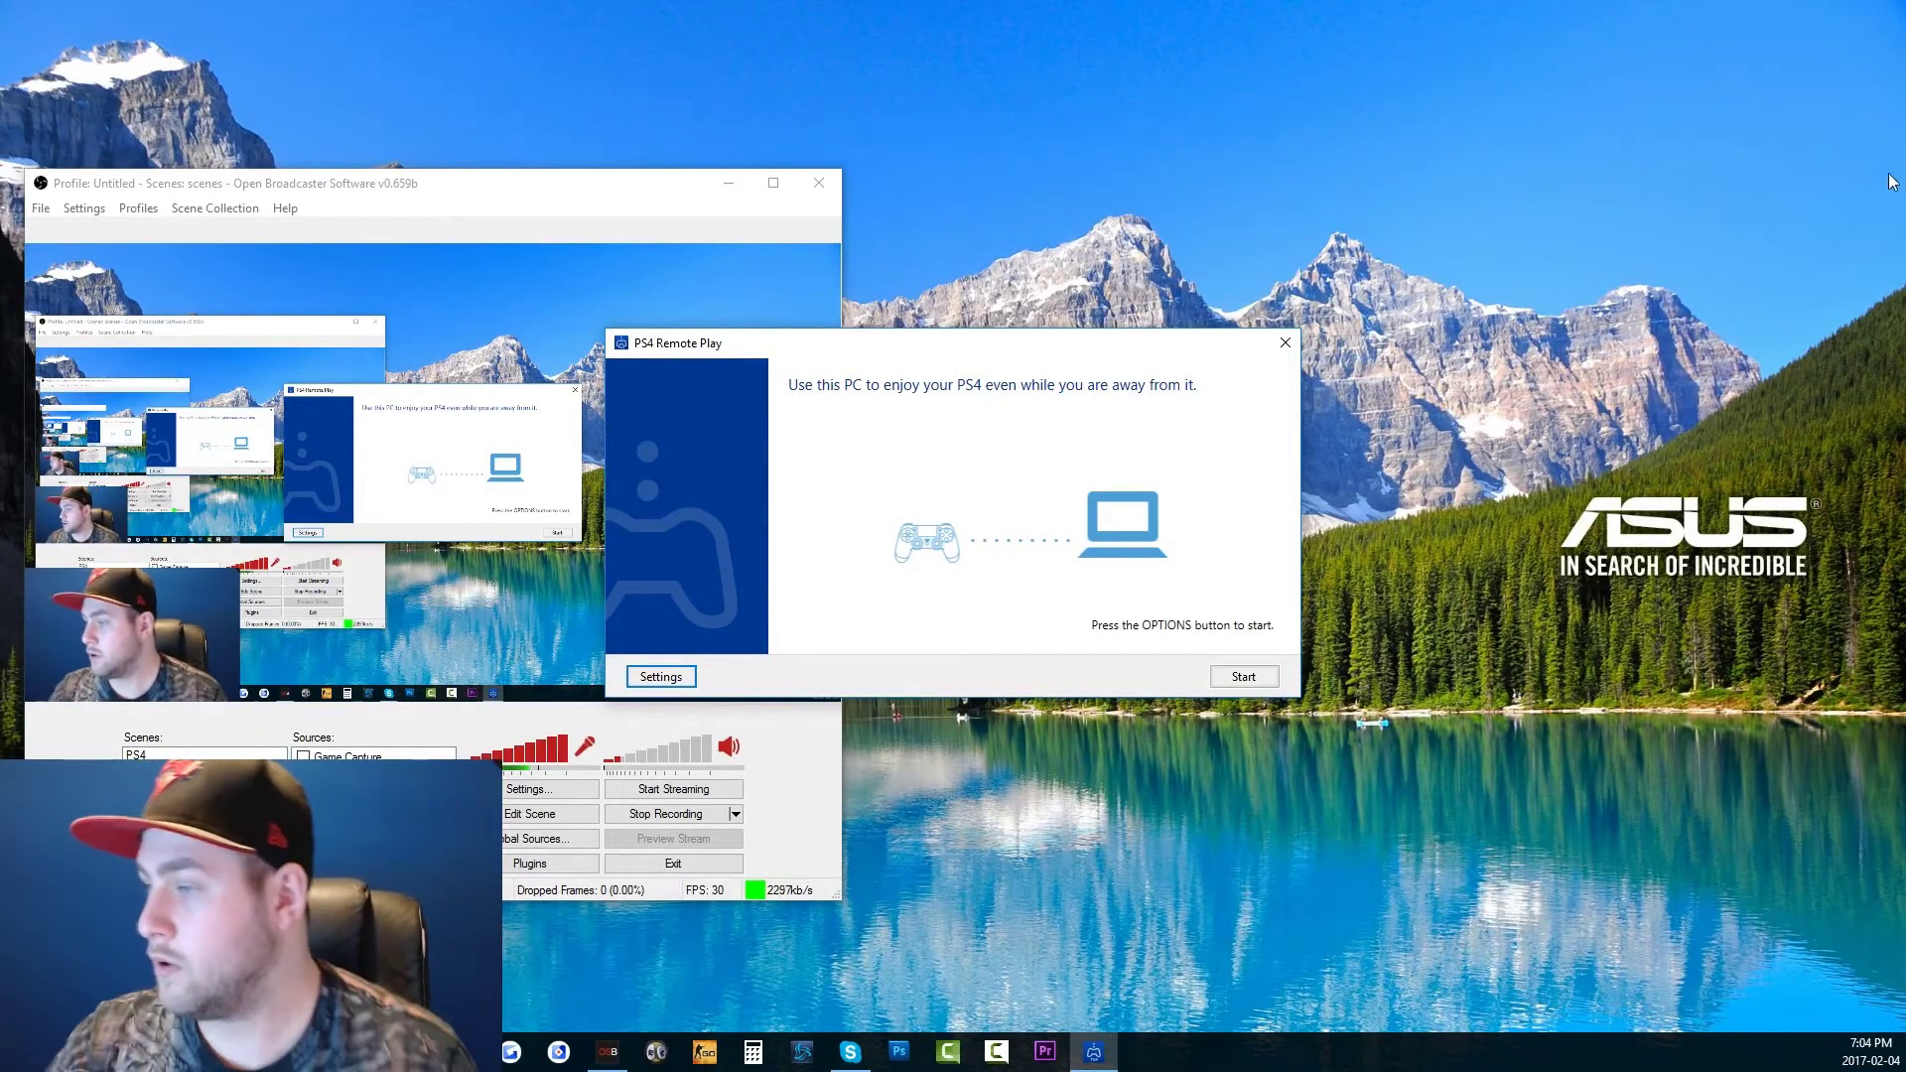
- In Remote Play settings, choose High (720p) resolution and keep the Standard frame rate
{"action": "left_click", "coordinate": [662, 679]}
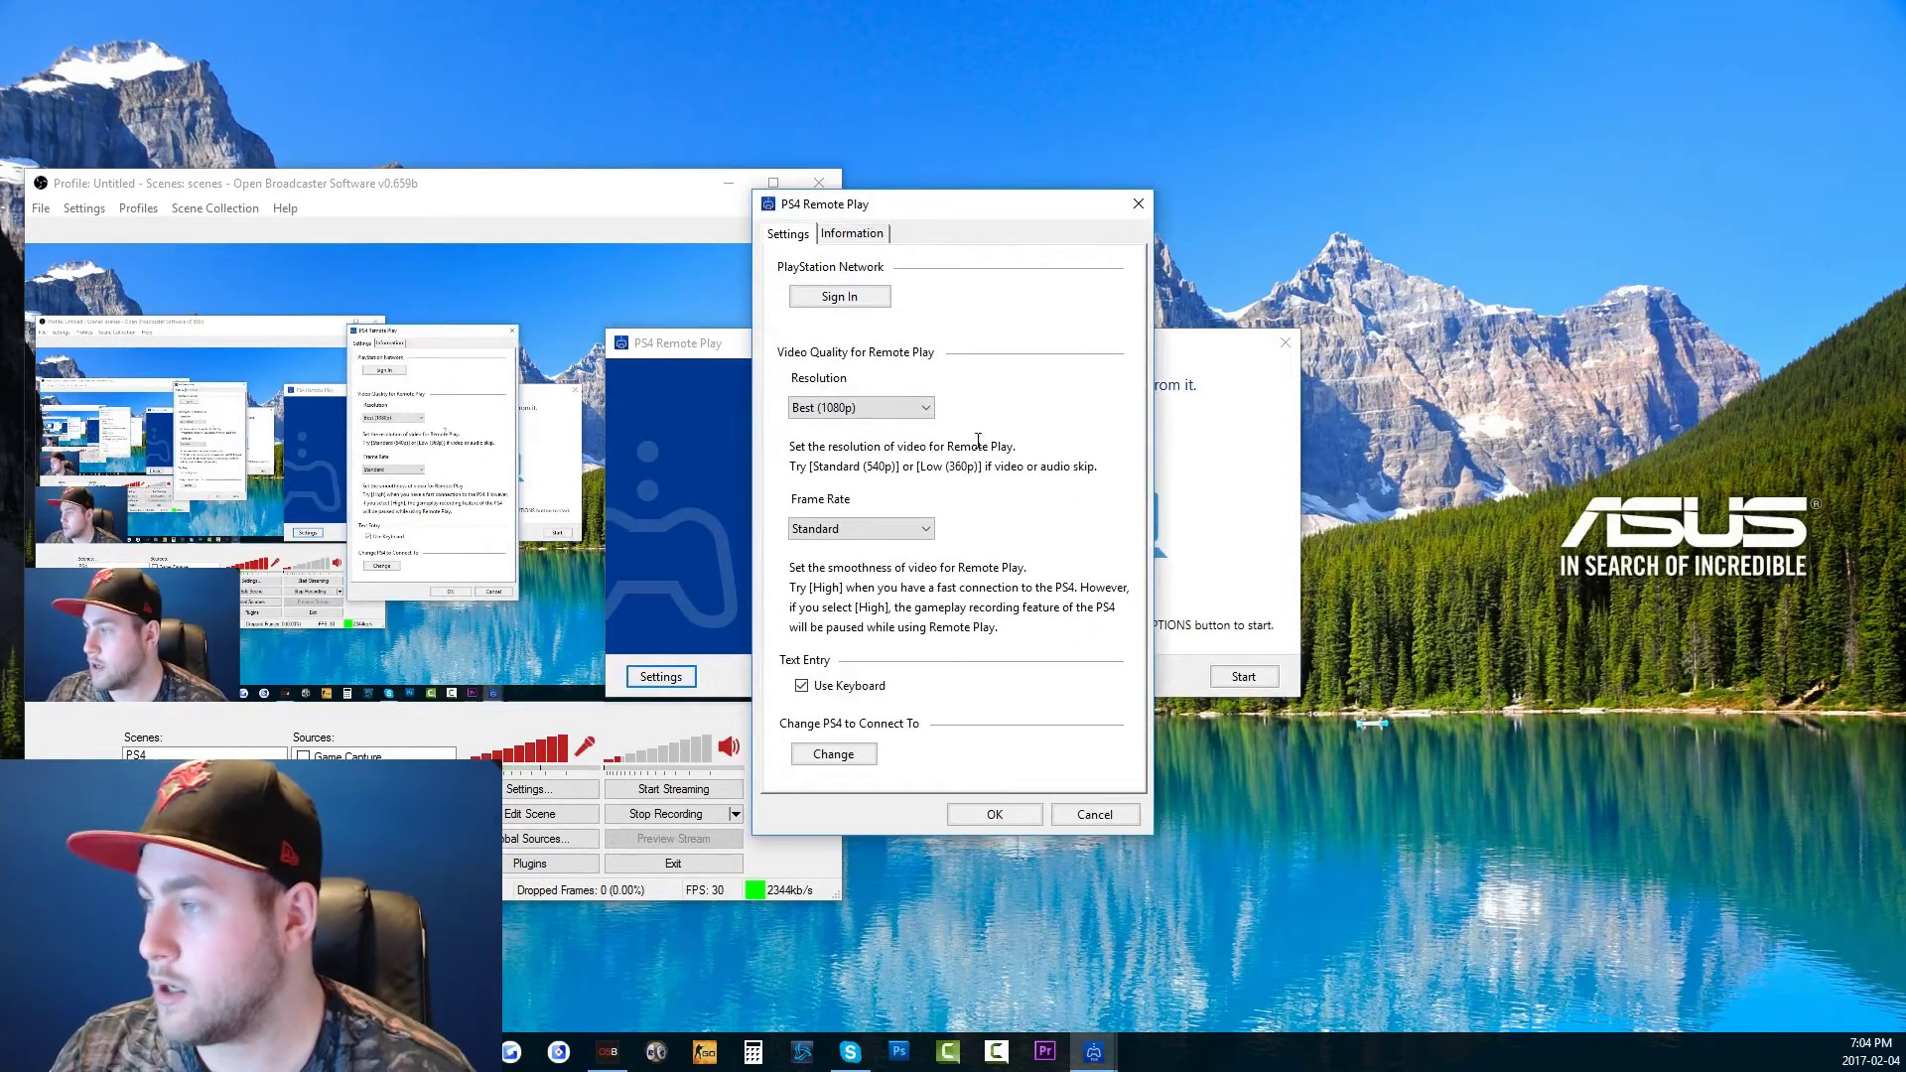
{"action": "left_click", "coordinate": [912, 408]}
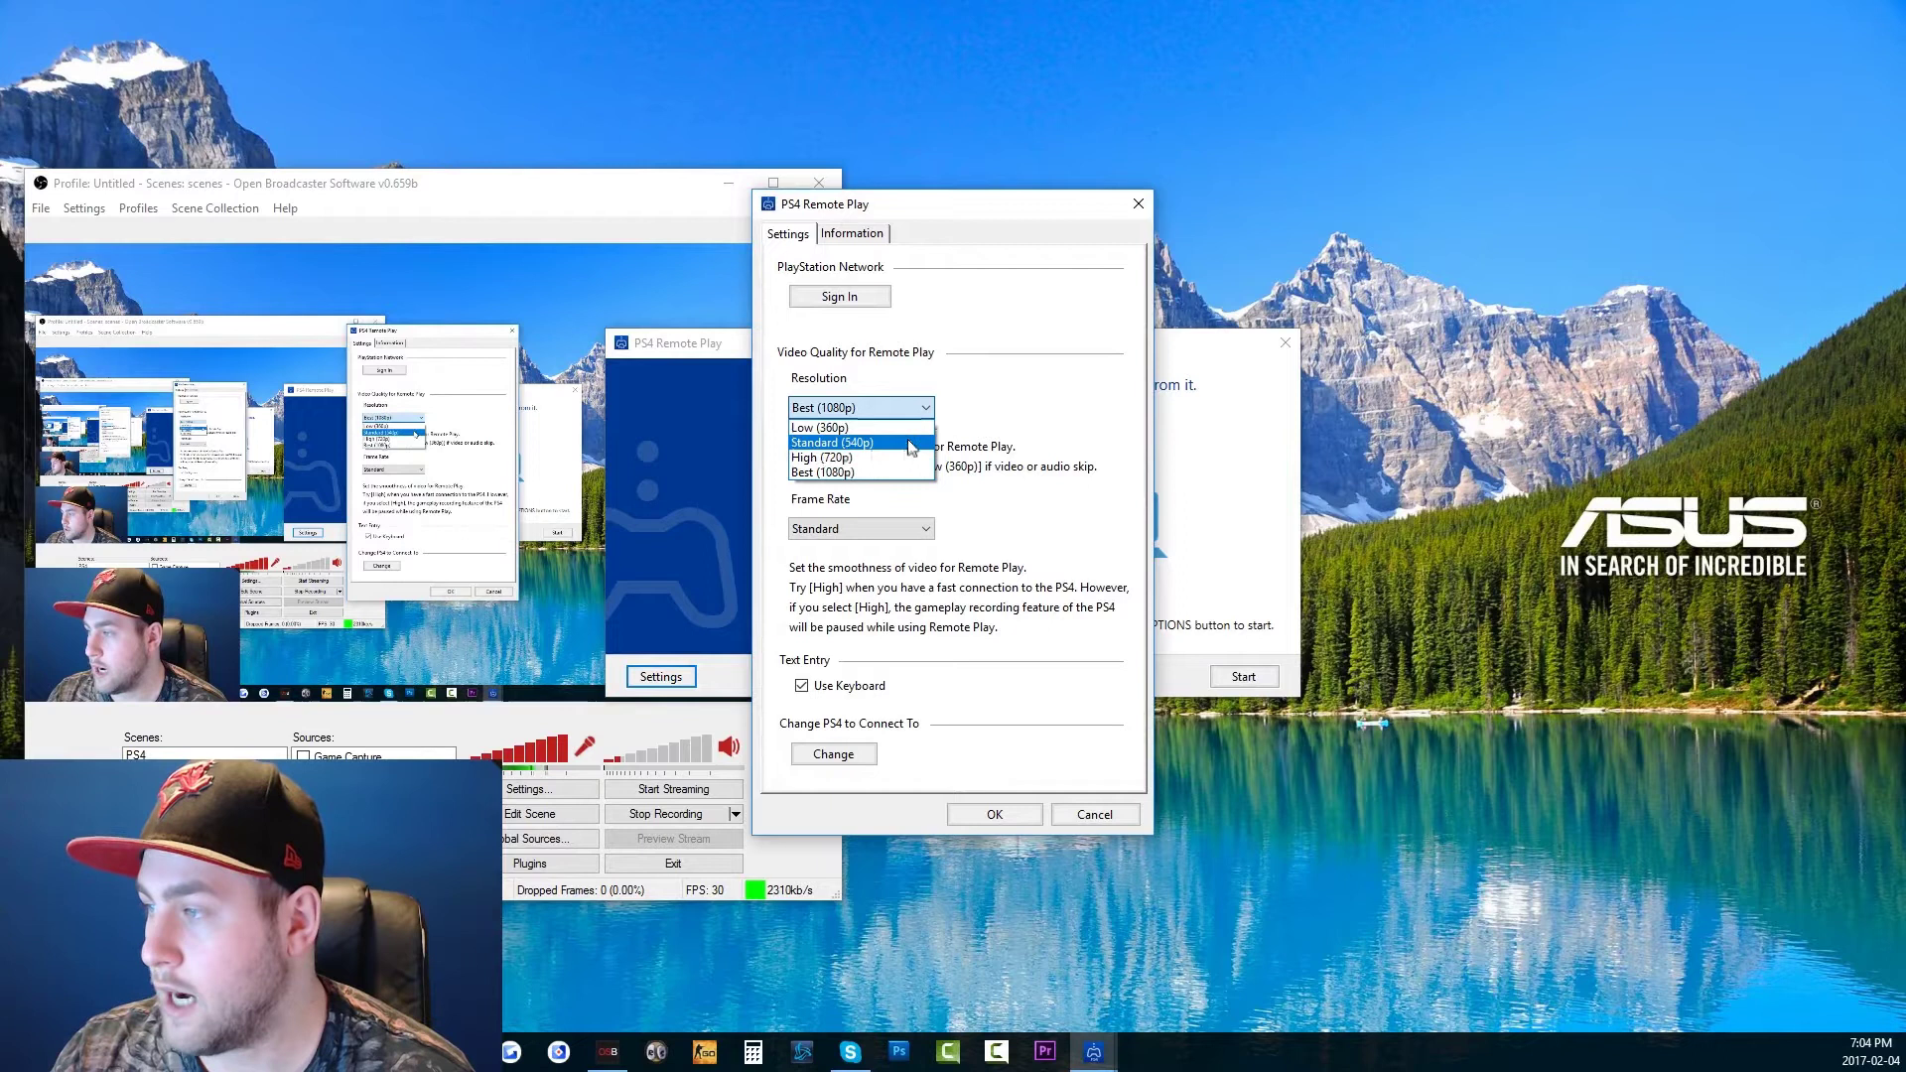
{"action": "left_click", "coordinate": [887, 458]}
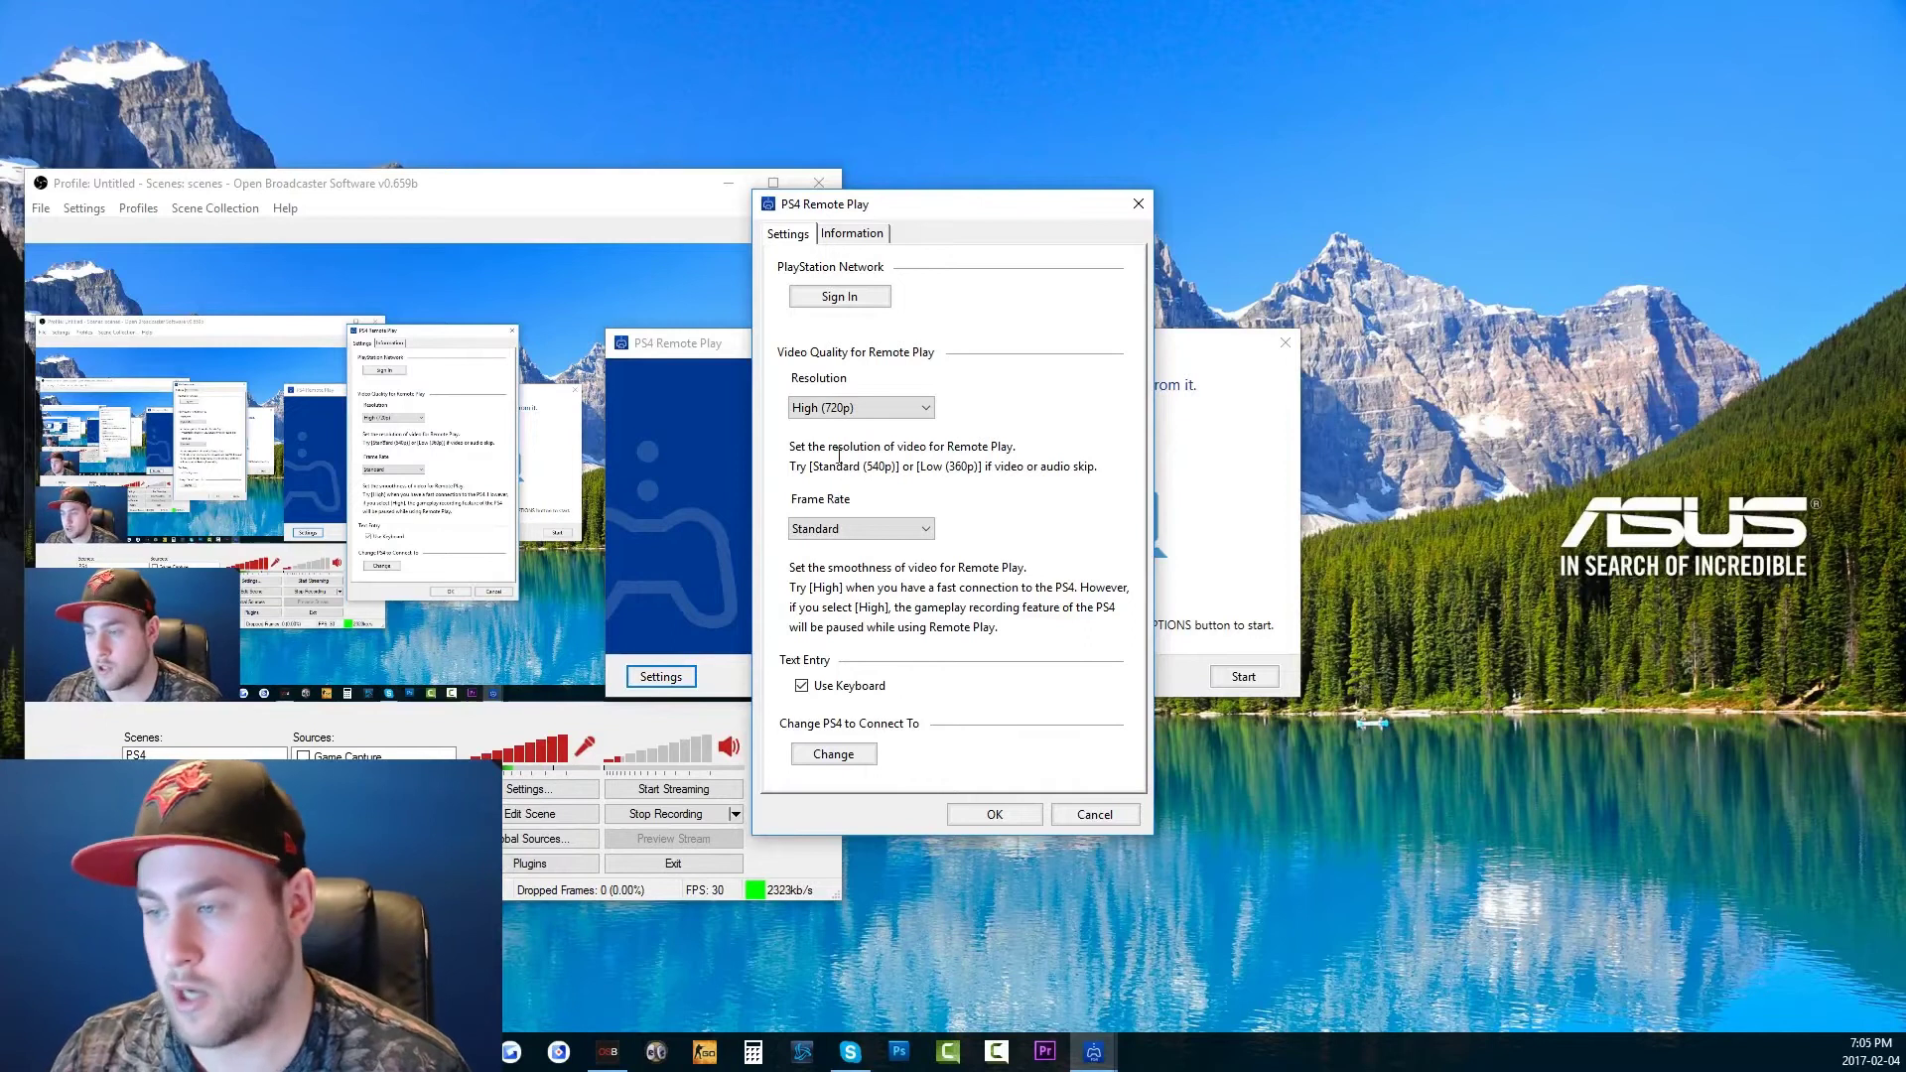
{"action": "left_click", "coordinate": [876, 528]}
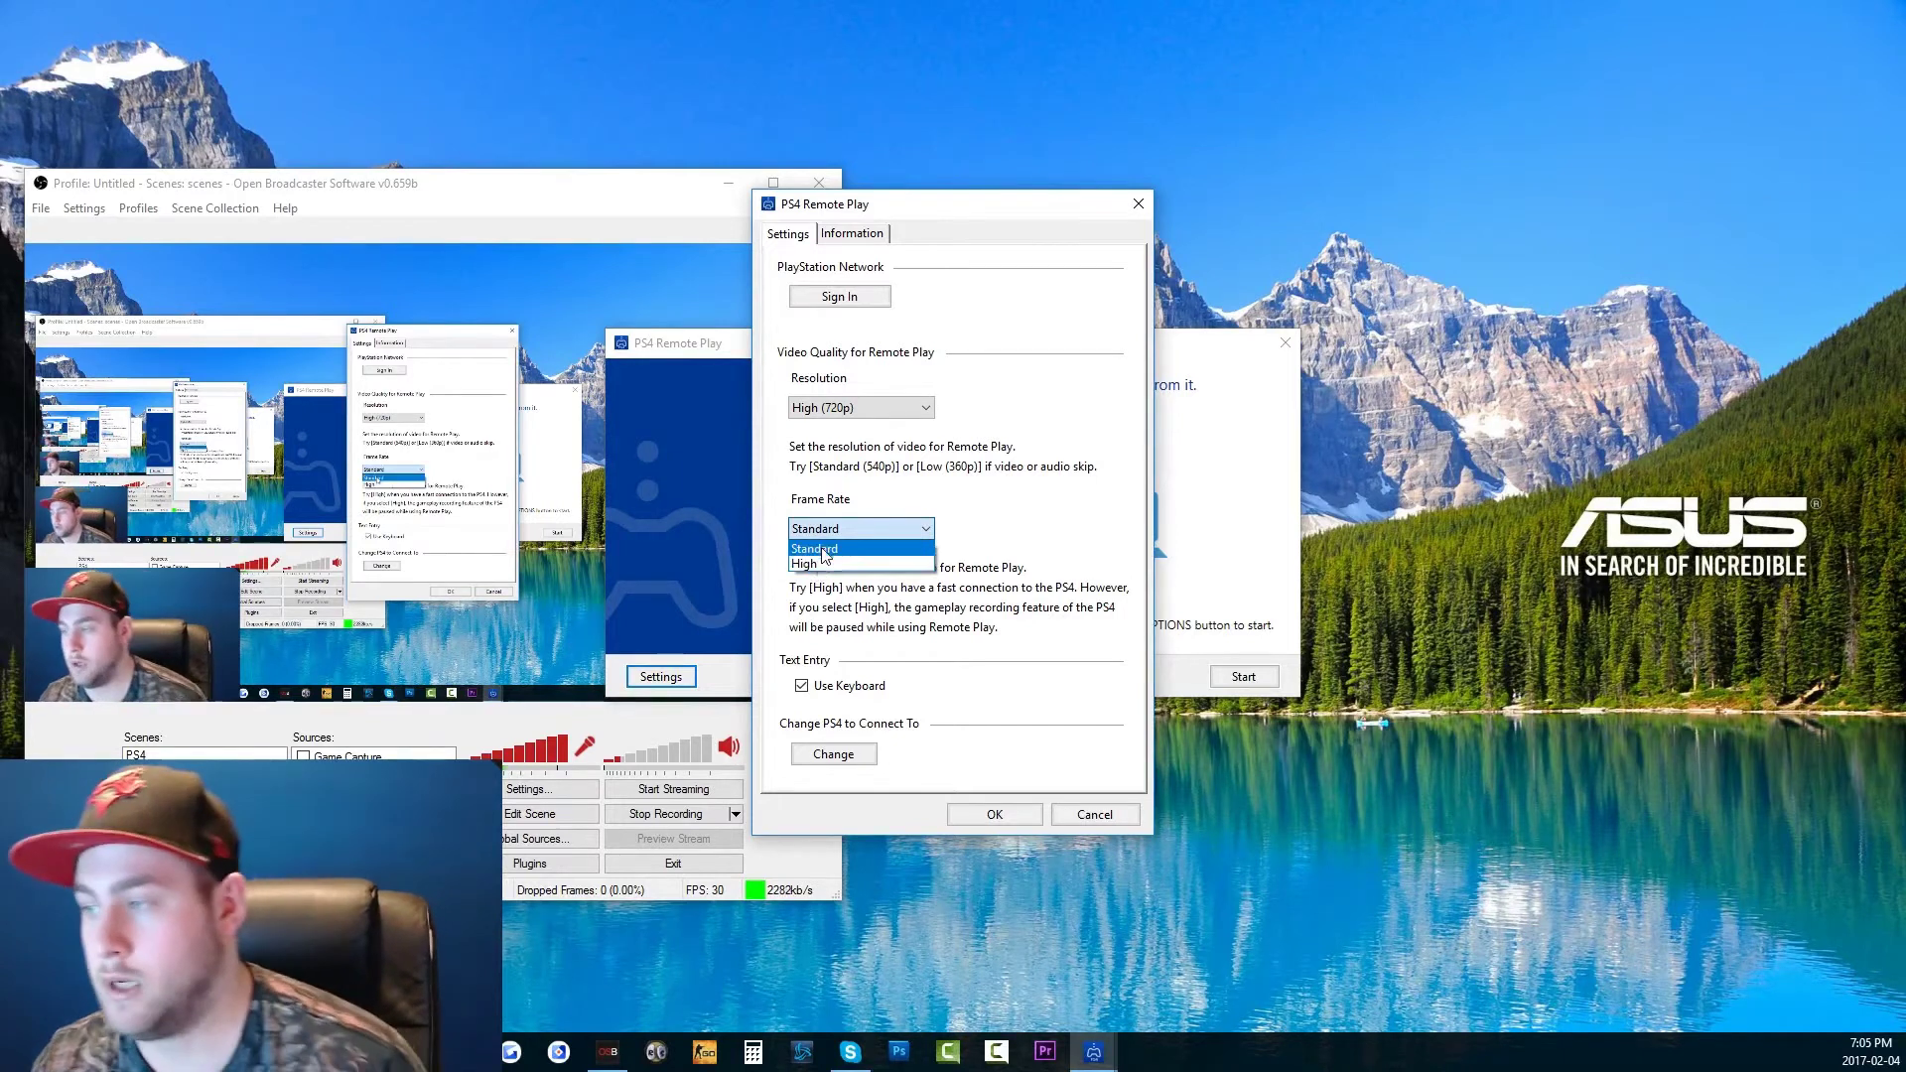
{"action": "left_click", "coordinate": [926, 479]}
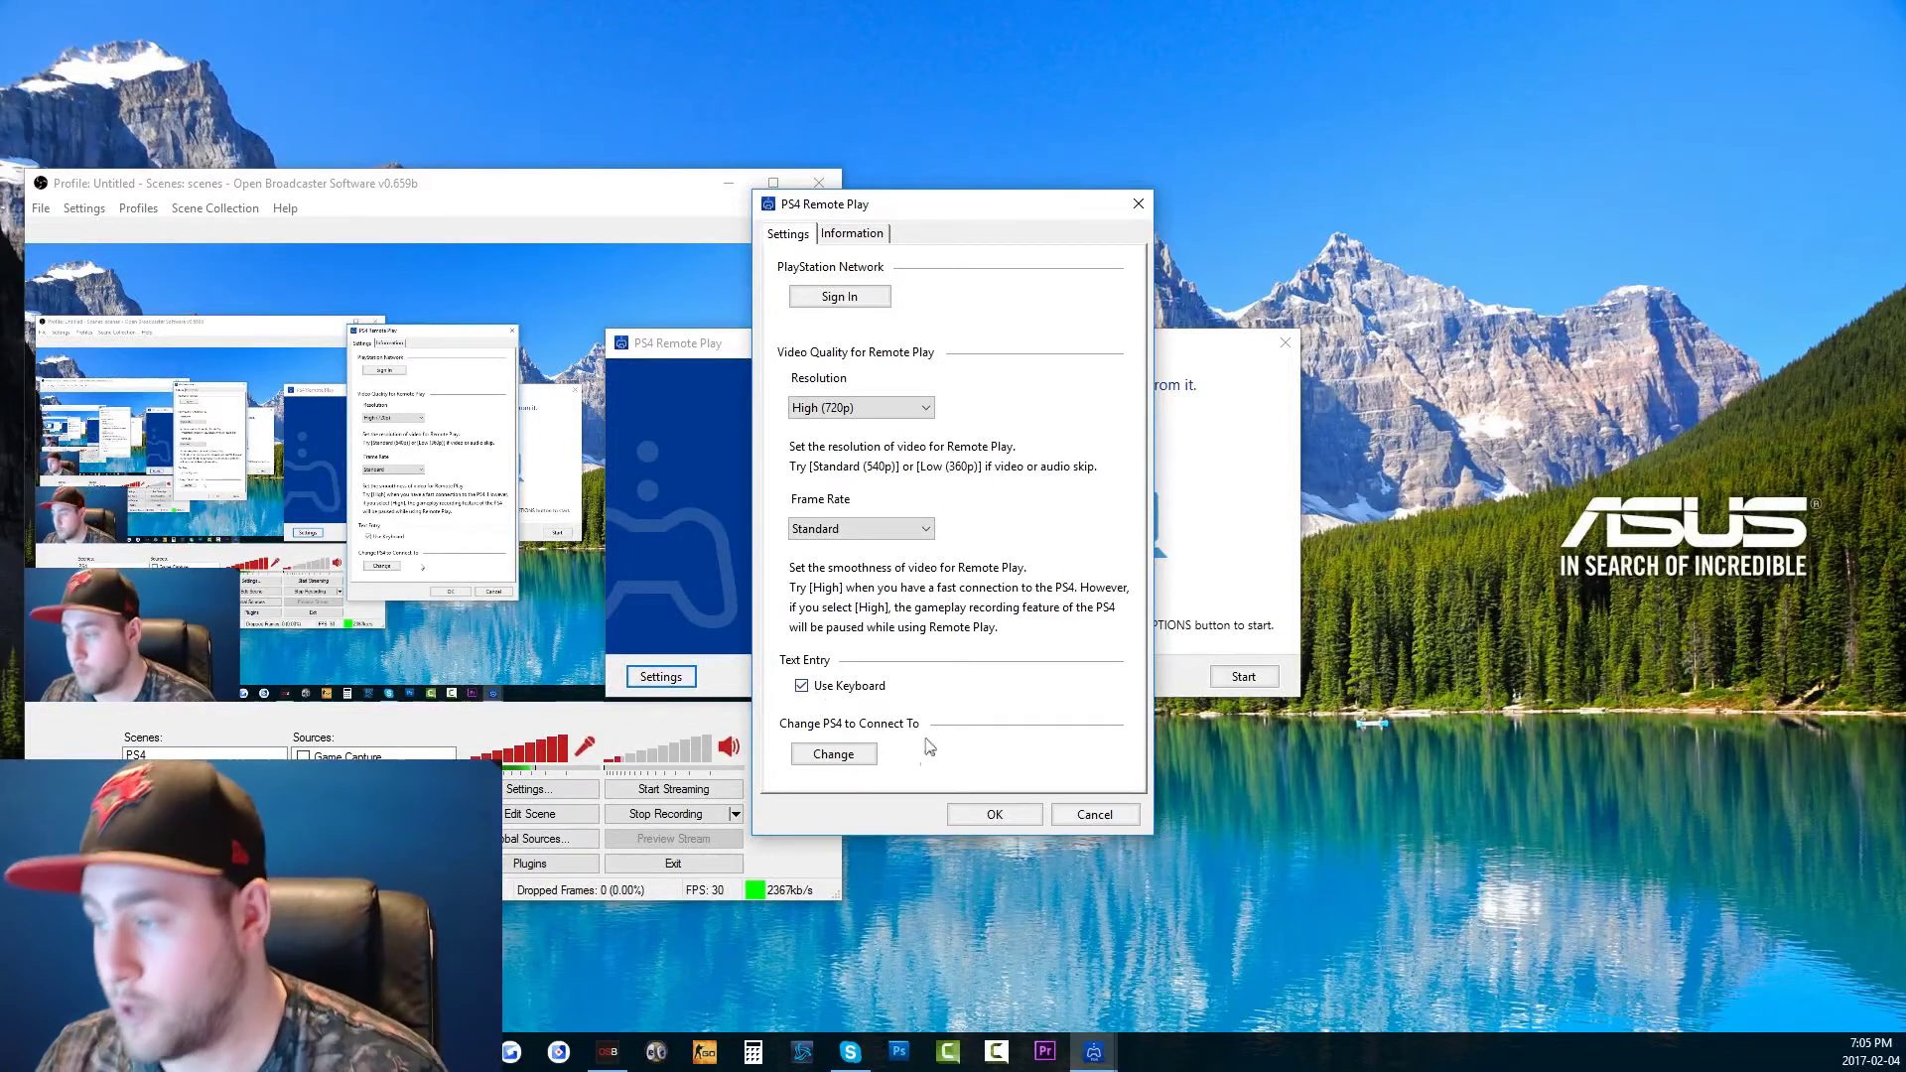
{"action": "left_click", "coordinate": [852, 233]}
{"action": "left_click", "coordinate": [787, 234]}
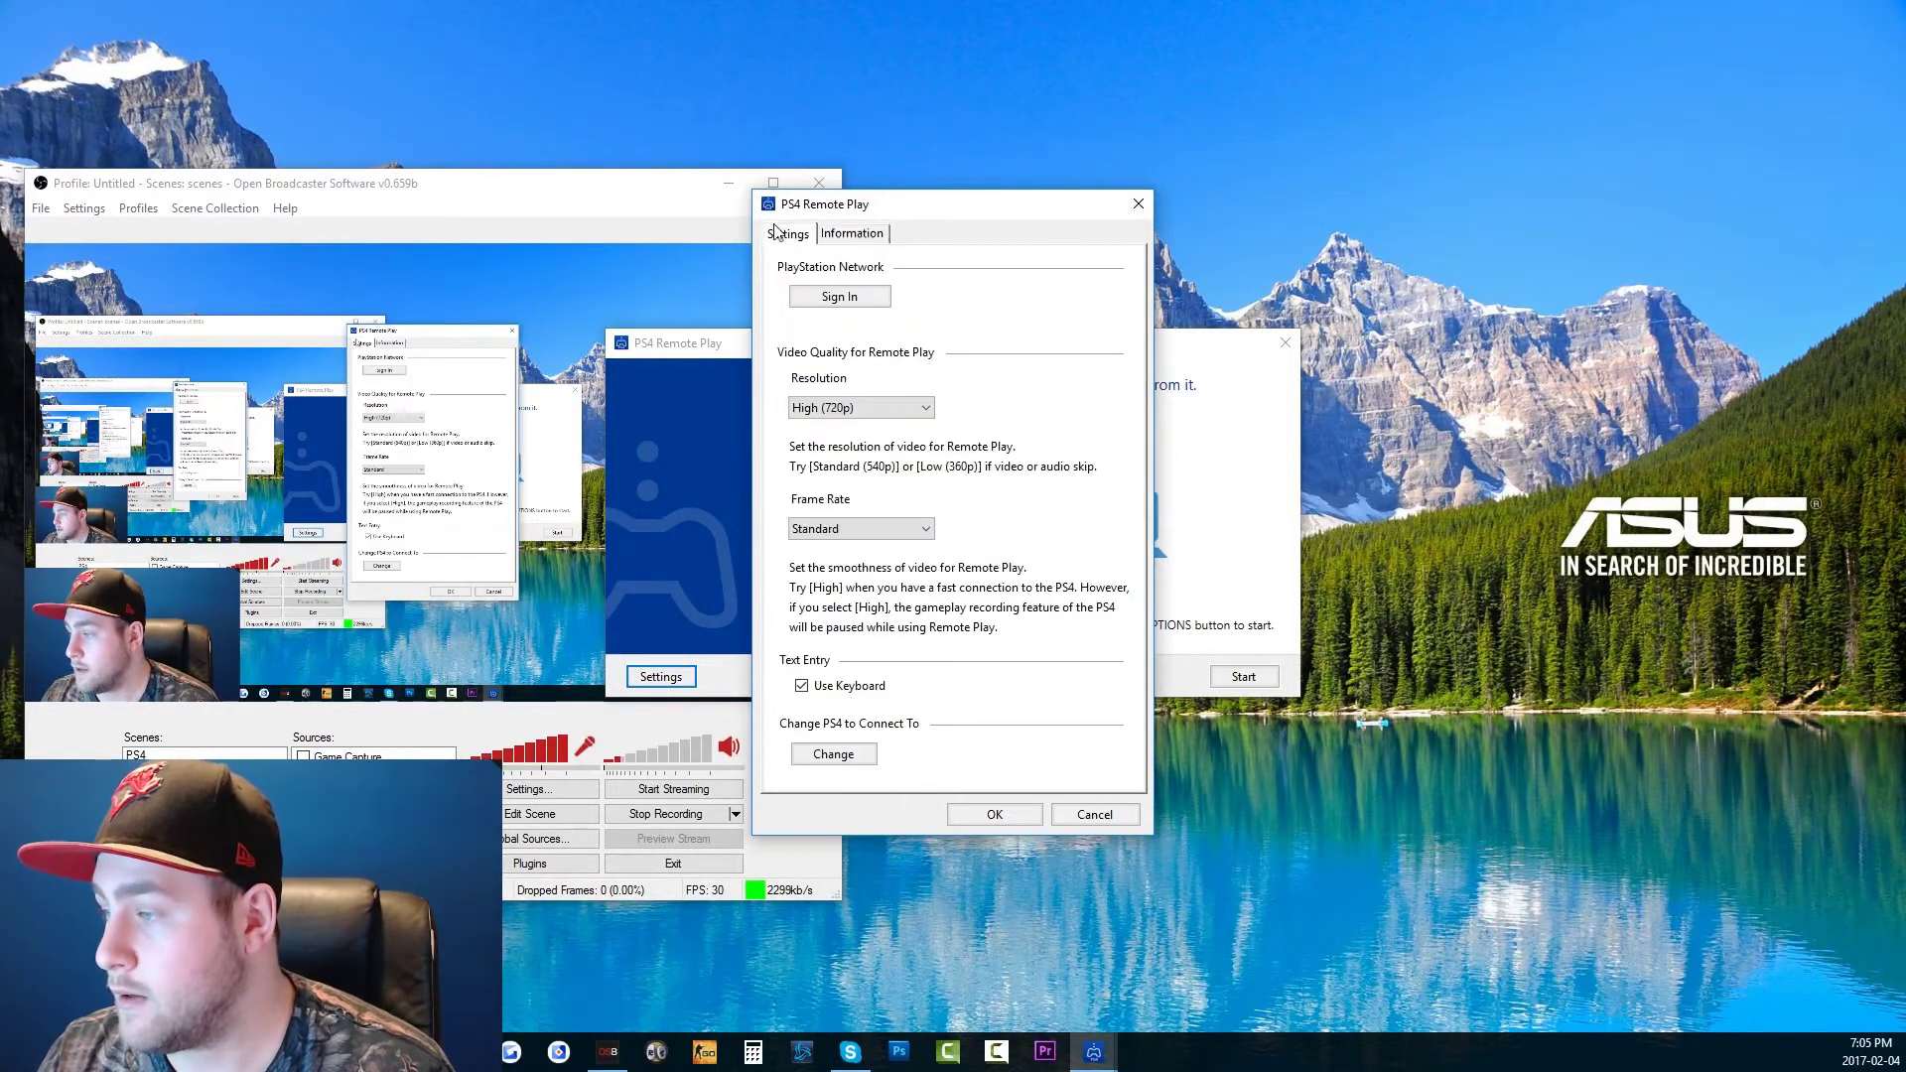
- Confirm the settings and start Remote Play connecting to the PS4
{"action": "left_click", "coordinate": [995, 815]}
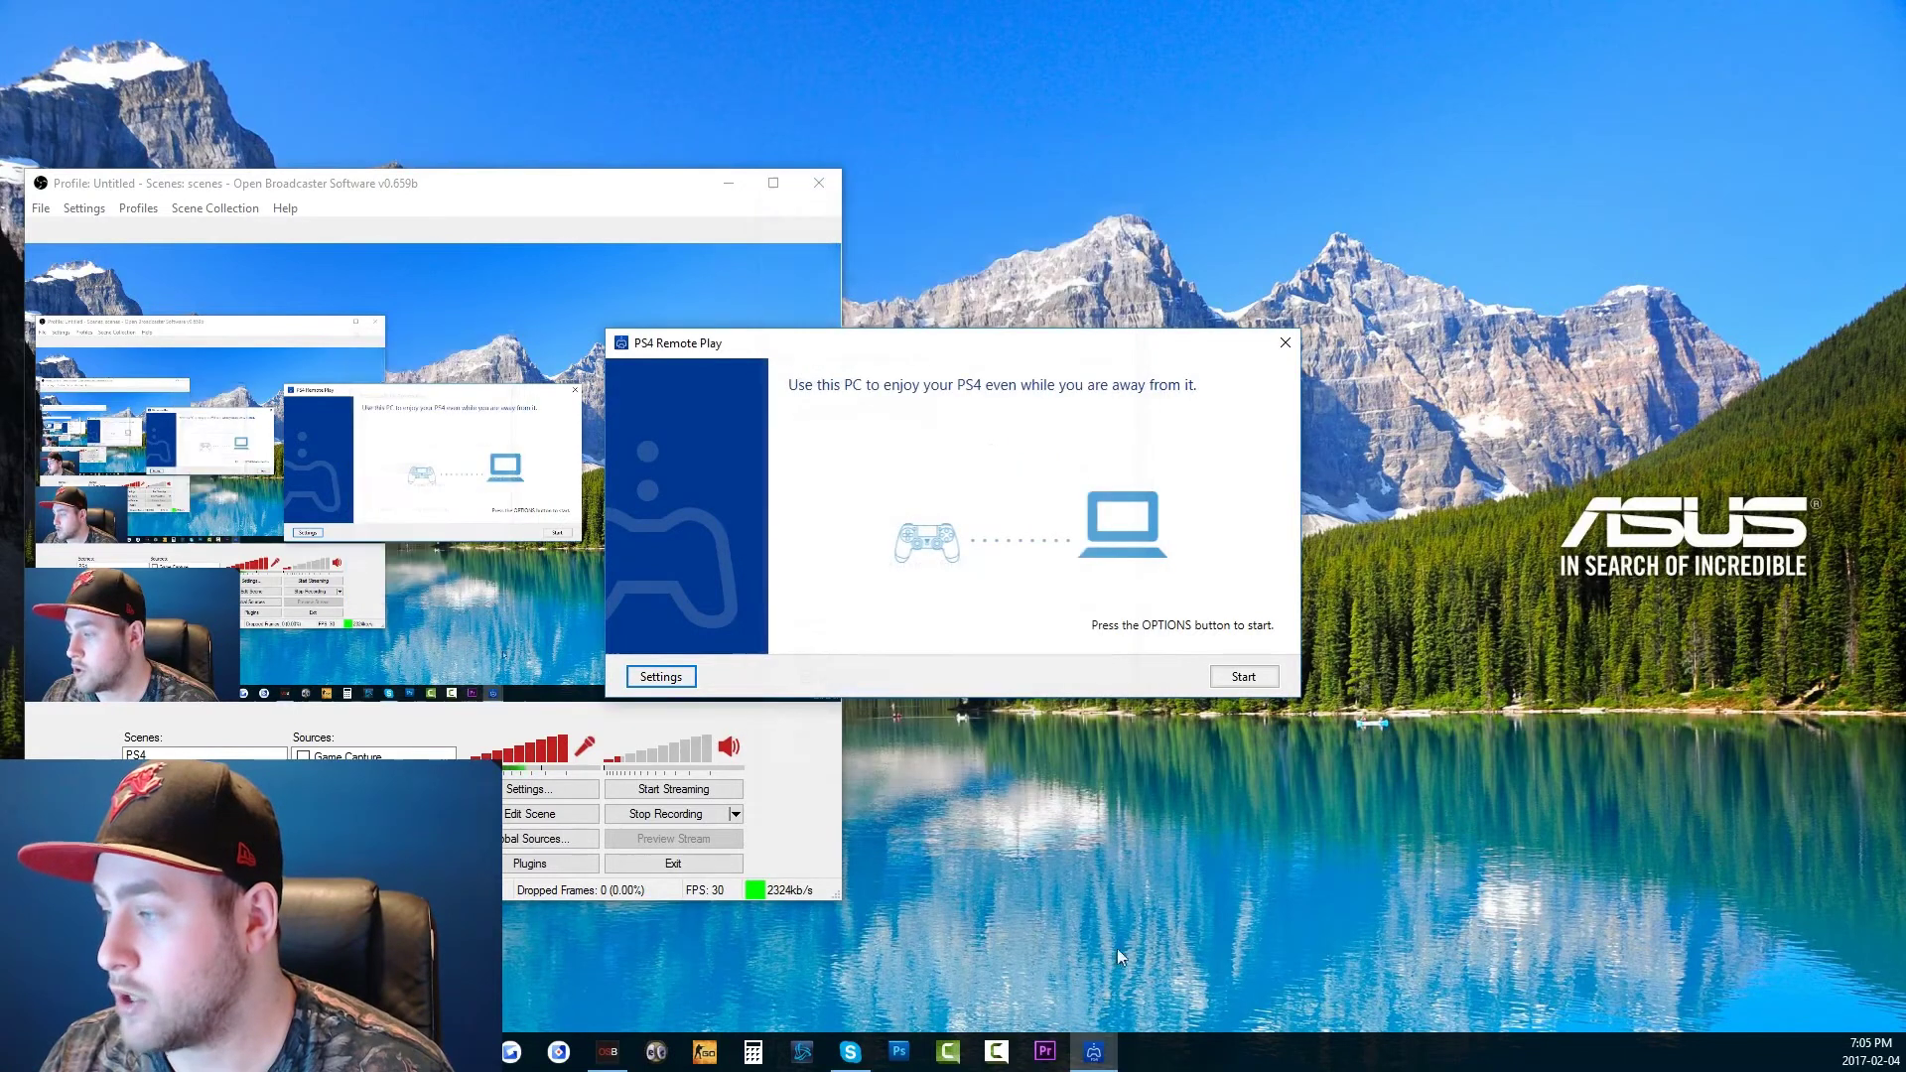
{"action": "left_click", "coordinate": [1244, 676]}
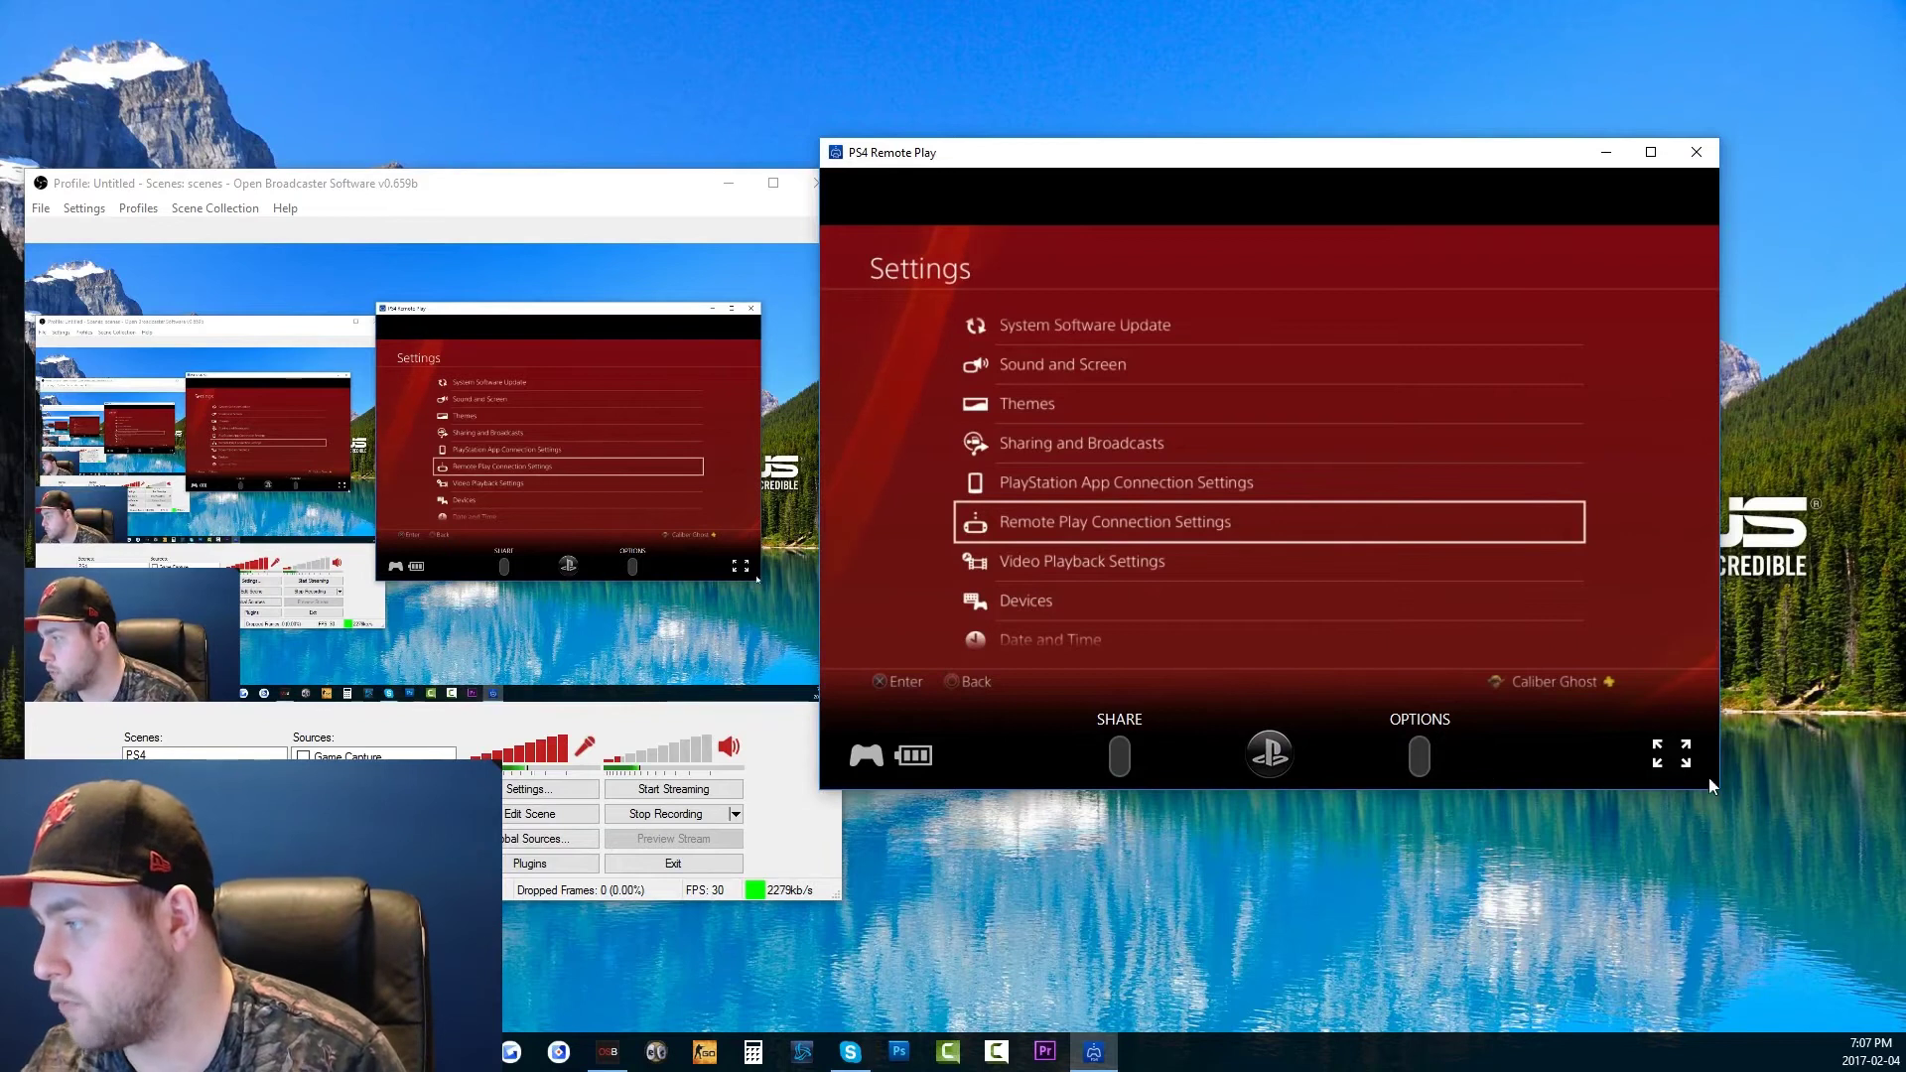
- Resize and place the Remote Play window to the right of OBS, then bring OBS forward
{"action": "left_click_drag", "start_coordinate": [1718, 796], "coordinate": [1846, 879]}
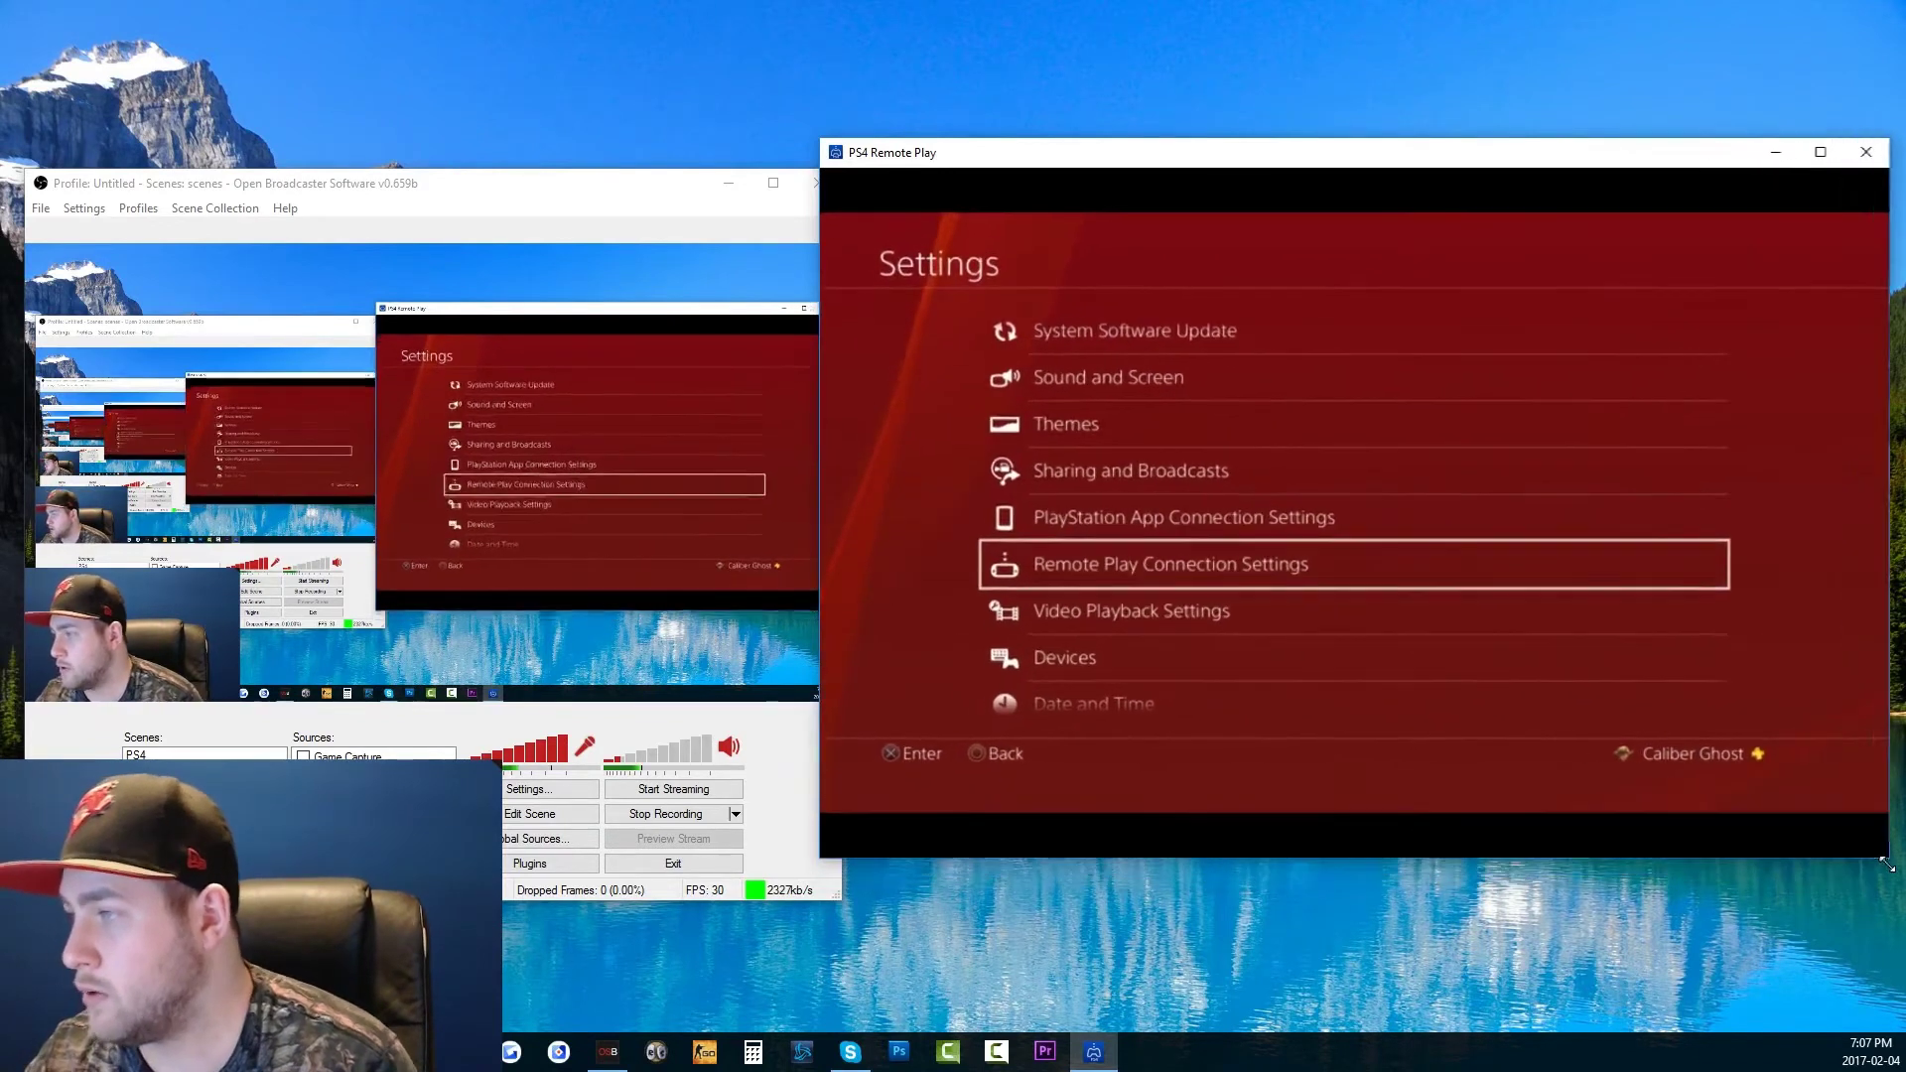
{"action": "left_click_drag", "start_coordinate": [1886, 864], "coordinate": [1738, 680]}
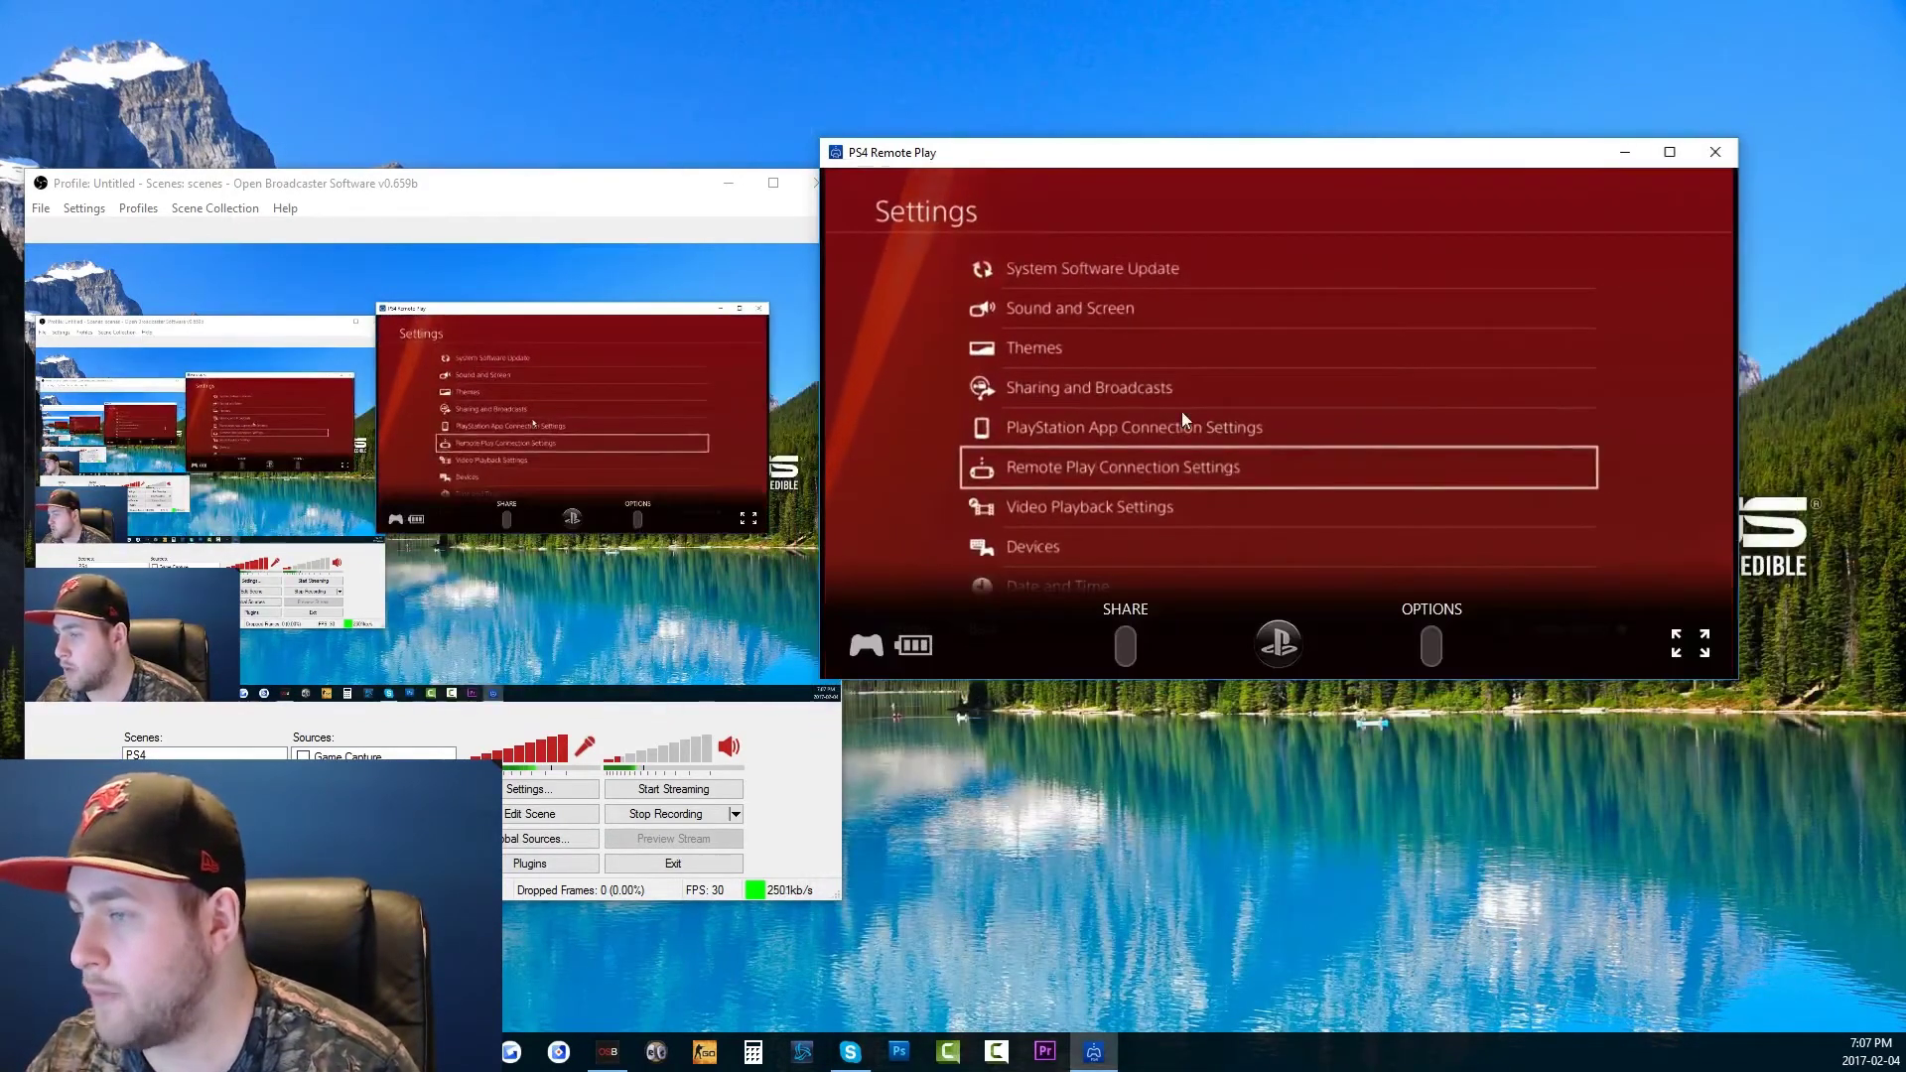
{"action": "mouse_move", "coordinate": [1208, 163]}
{"action": "left_mouse_down"}
{"action": "mouse_move", "coordinate": [1332, 158]}
{"action": "mouse_move", "coordinate": [1233, 169]}
{"action": "left_mouse_up"}
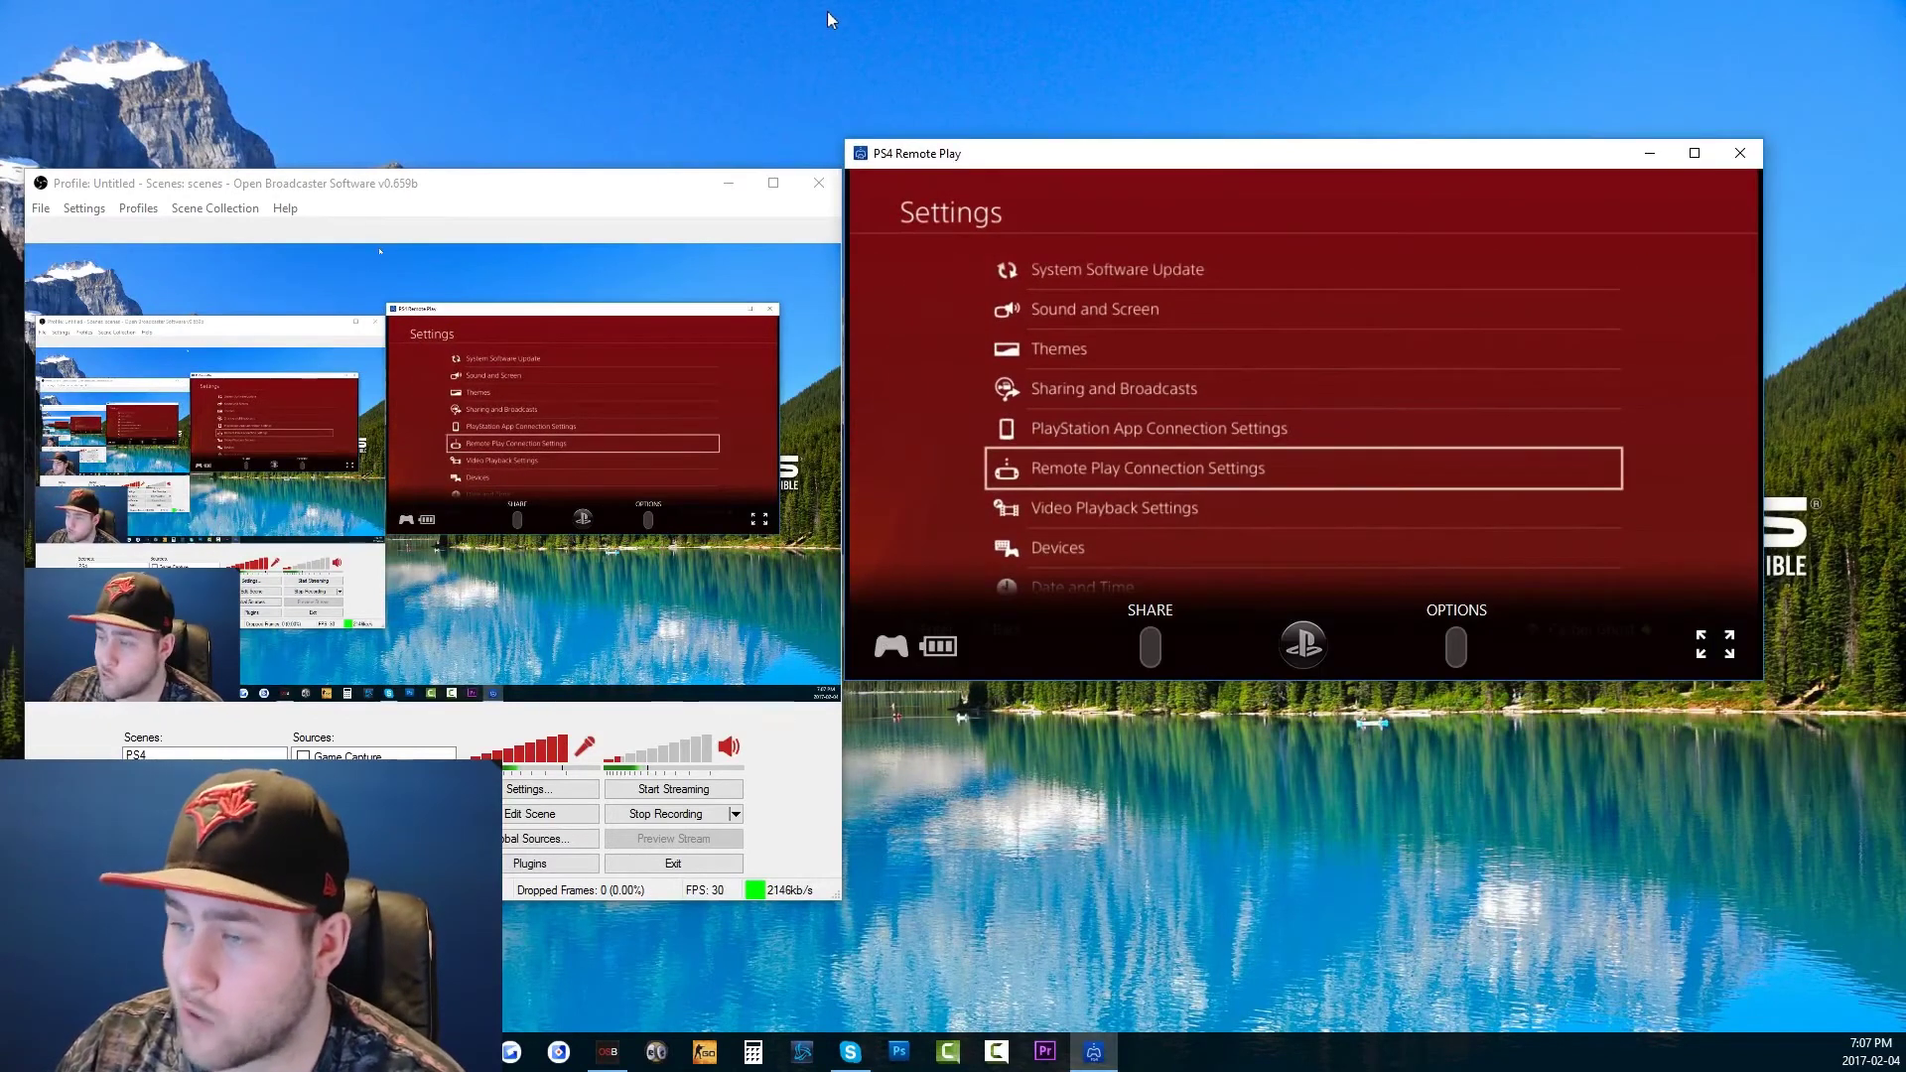
{"action": "left_click", "coordinate": [1692, 154]}
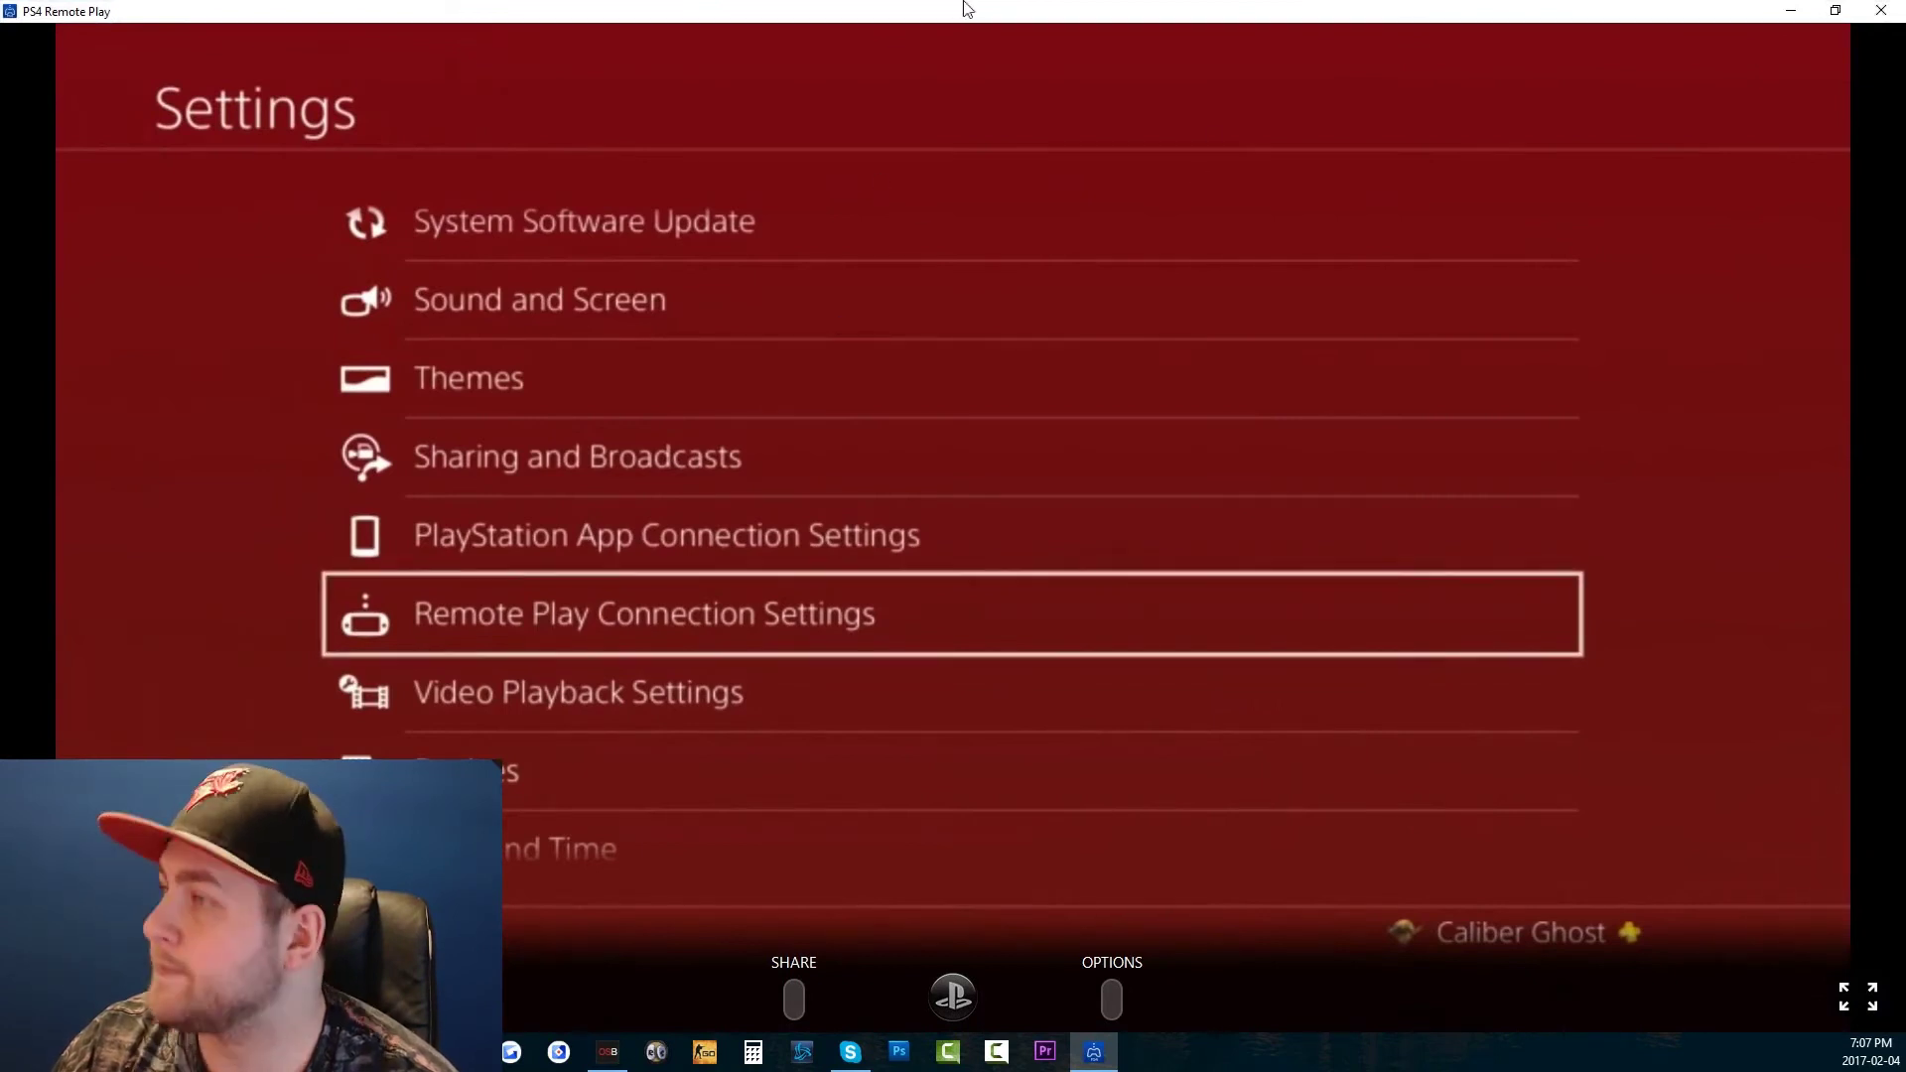
{"action": "left_click_drag", "start_coordinate": [962, 8], "coordinate": [1346, 150]}
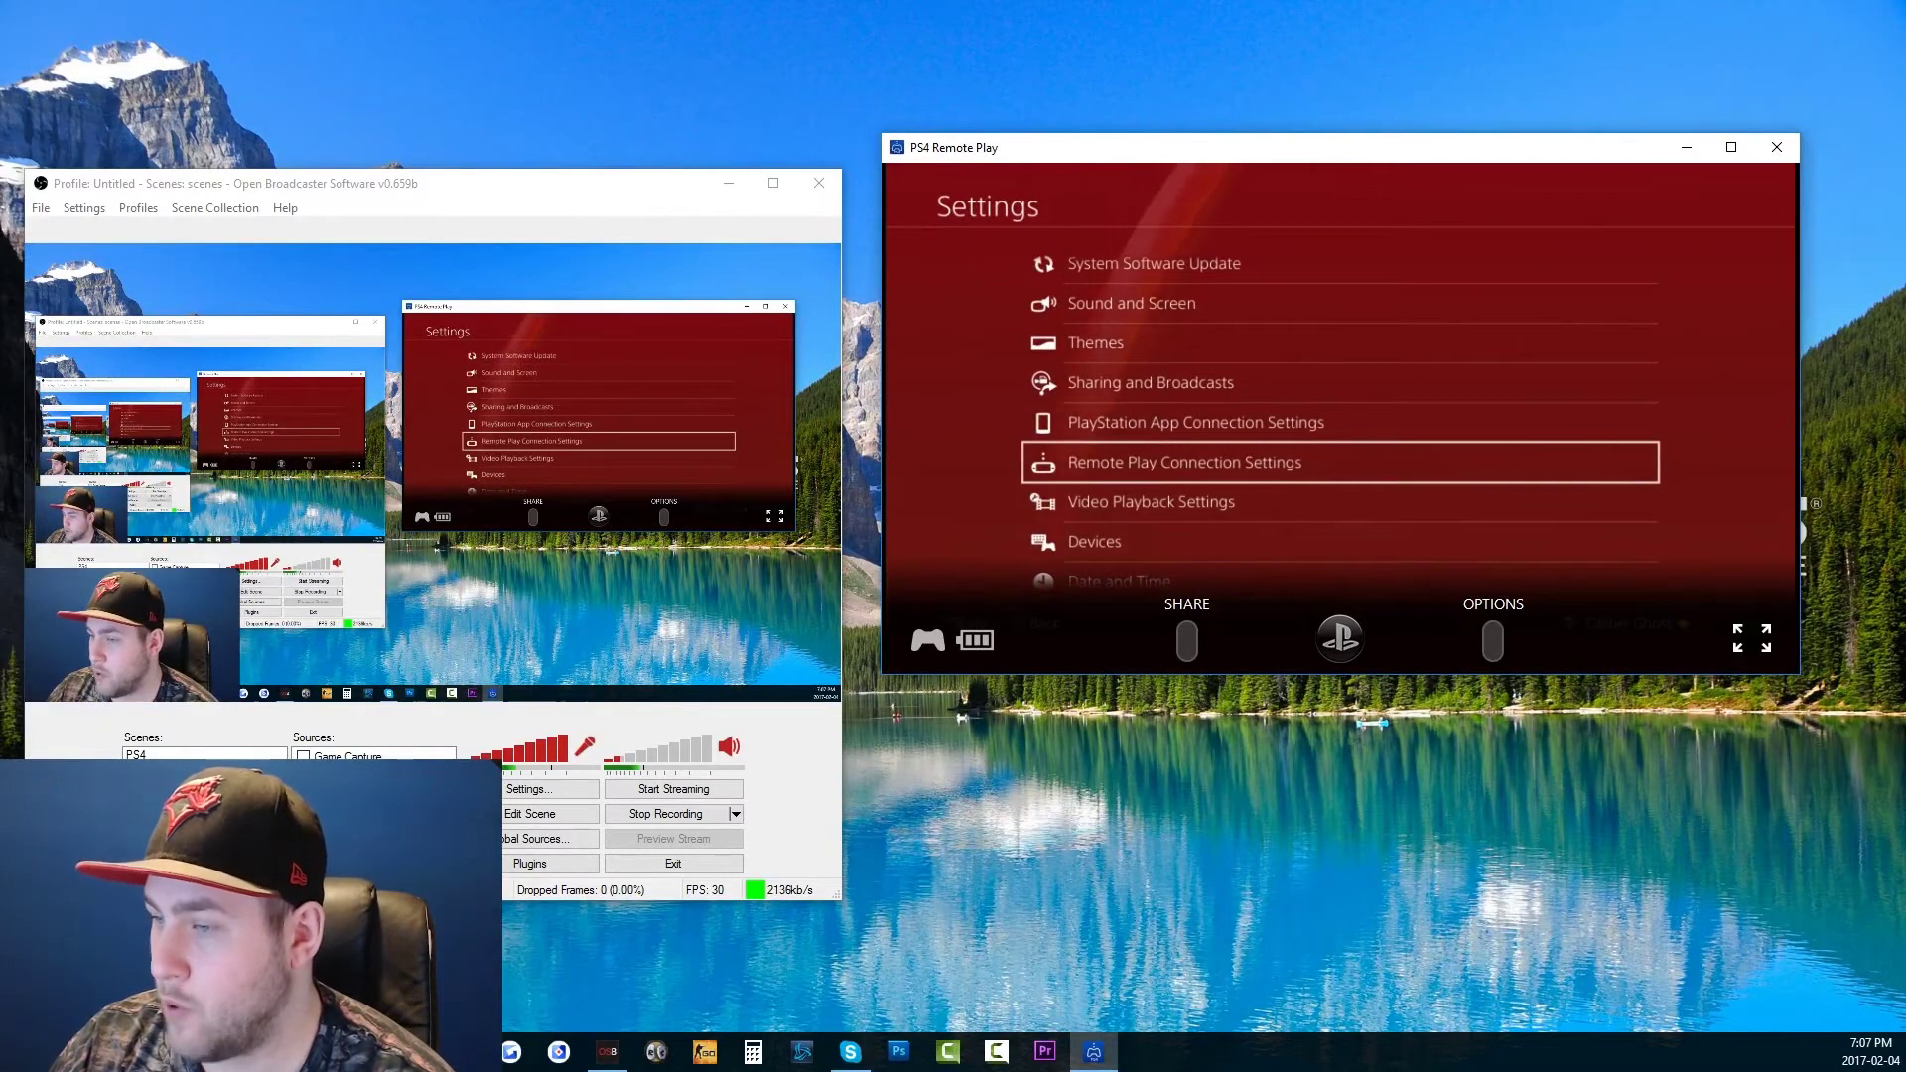
{"action": "left_click_drag", "start_coordinate": [544, 169], "coordinate": [766, 144]}
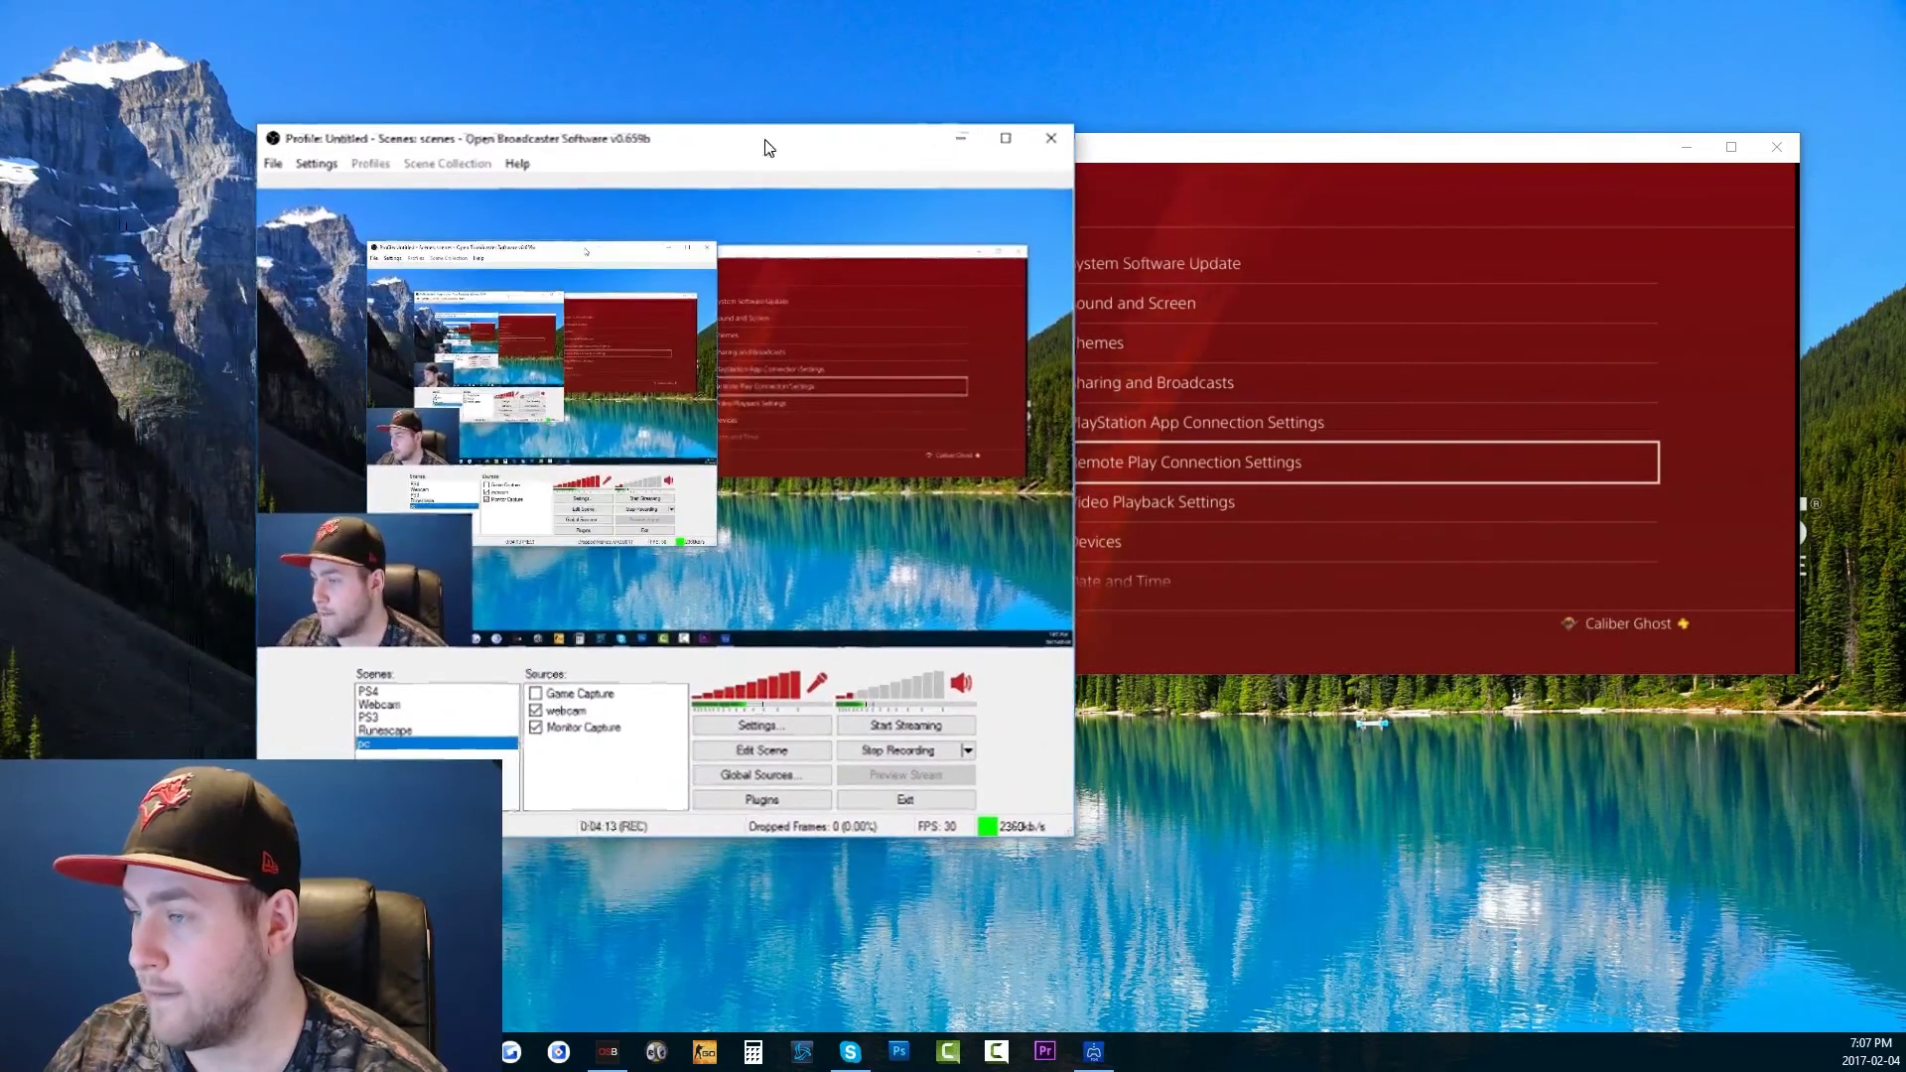
- Shift the Remote Play window aside and add a Window Capture source named 'ps4' in OBS
{"action": "left_click_drag", "start_coordinate": [1325, 152], "coordinate": [1366, 139]}
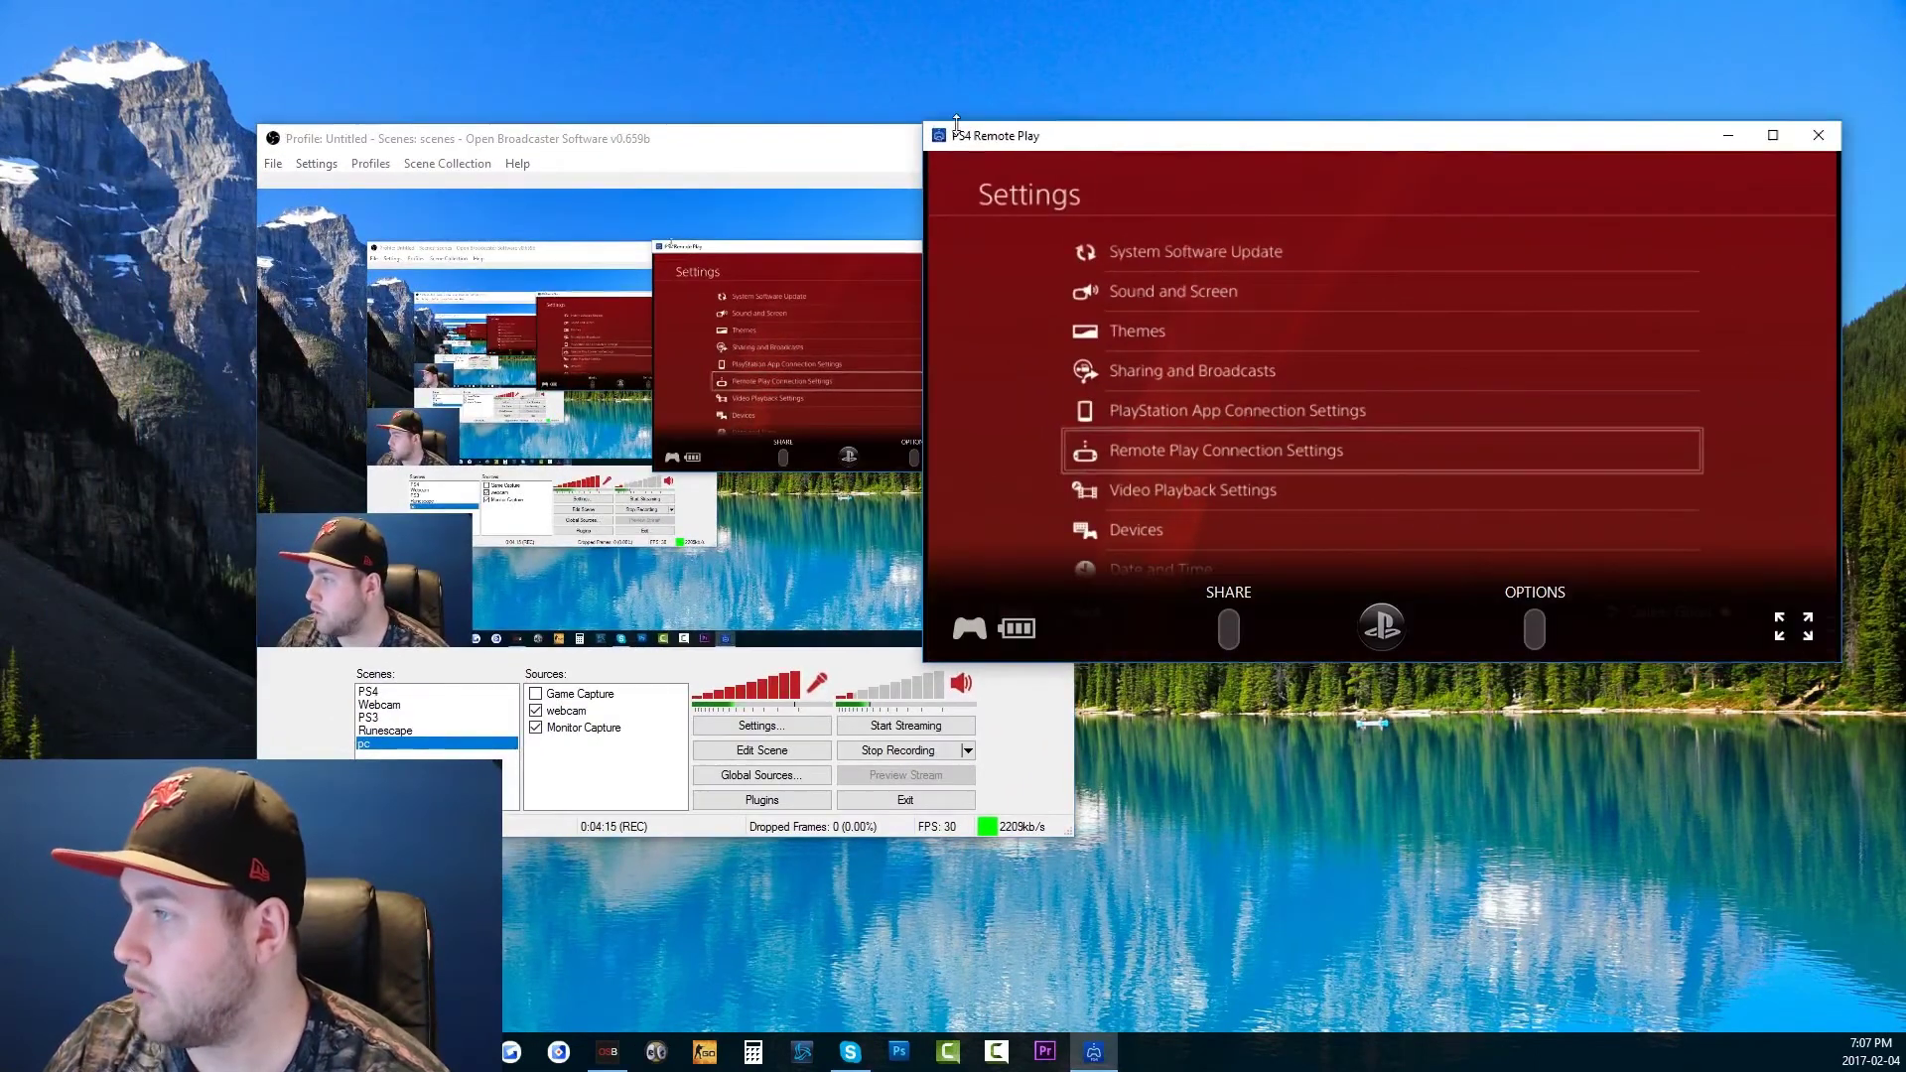
{"action": "left_click_drag", "start_coordinate": [956, 119], "coordinate": [1188, 151]}
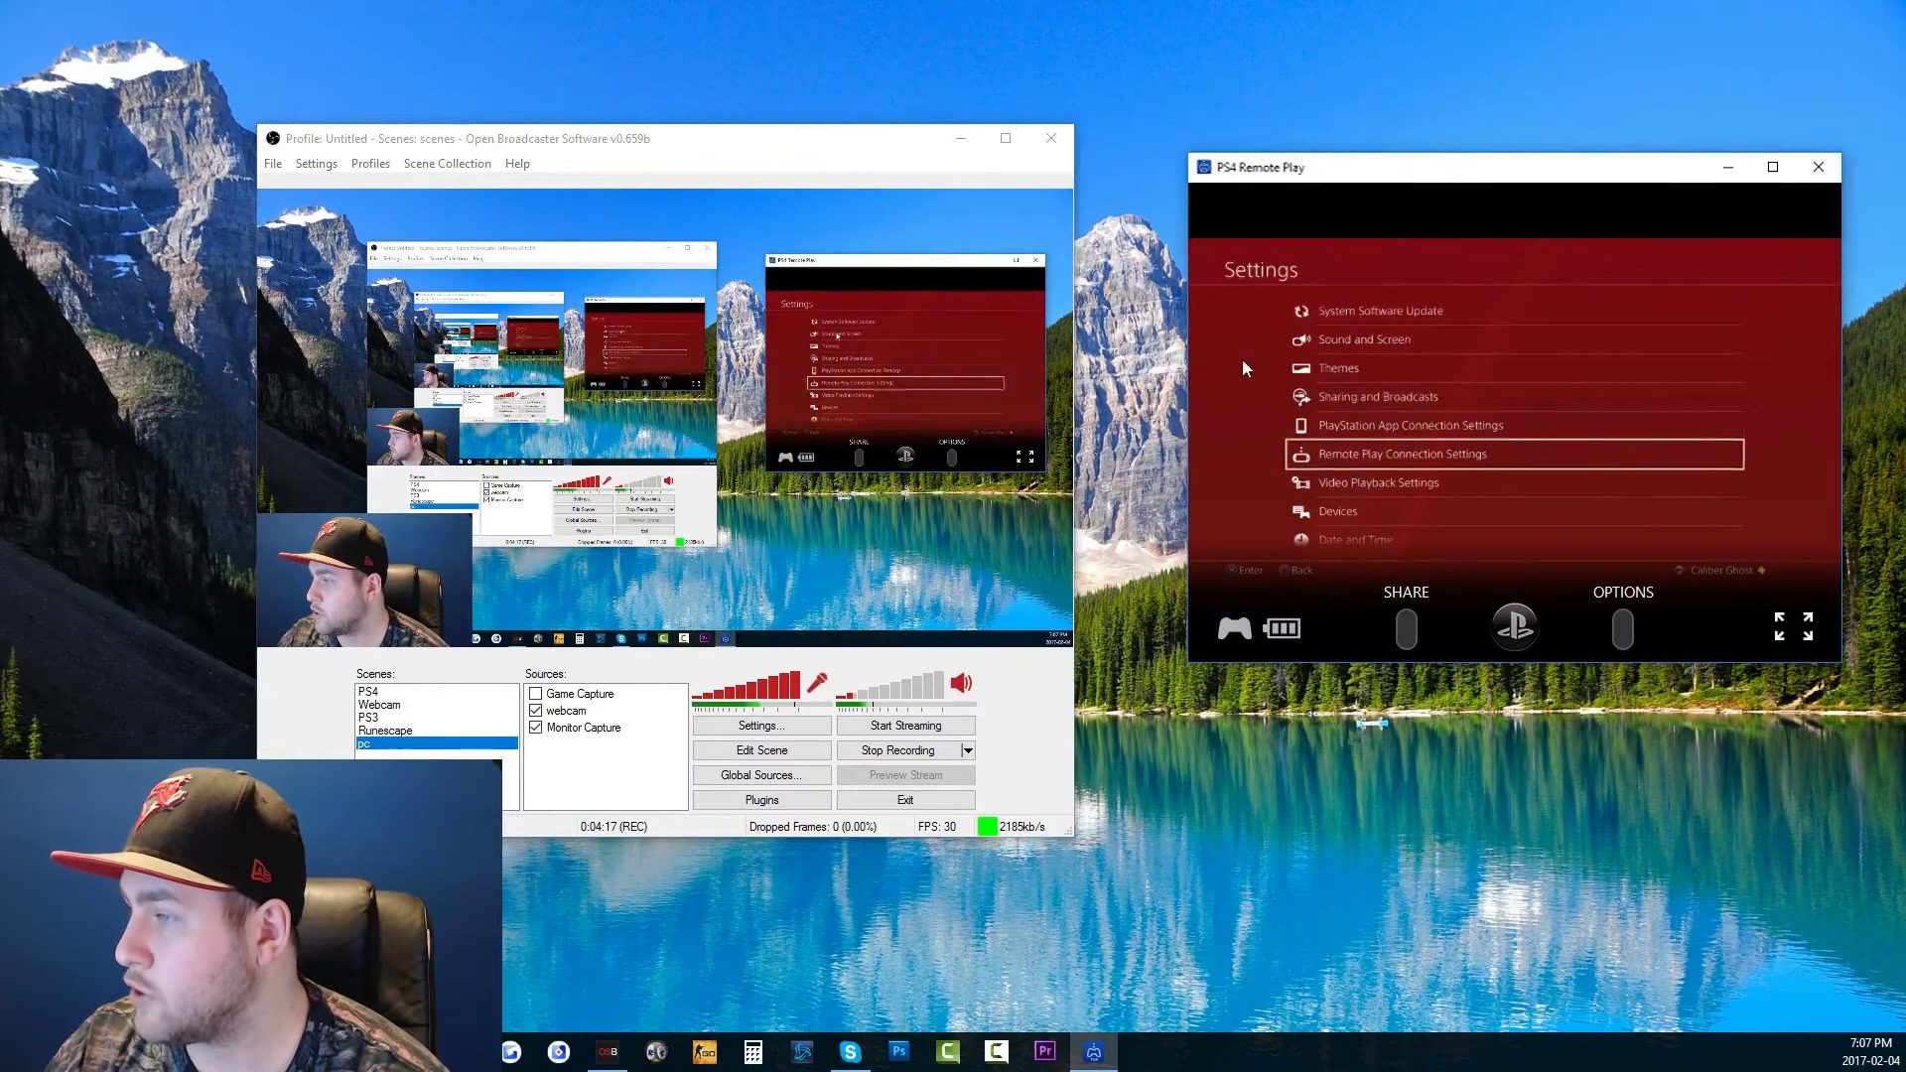
{"action": "right_click", "coordinate": [564, 751]}
{"action": "mouse_move", "coordinate": [647, 766]}
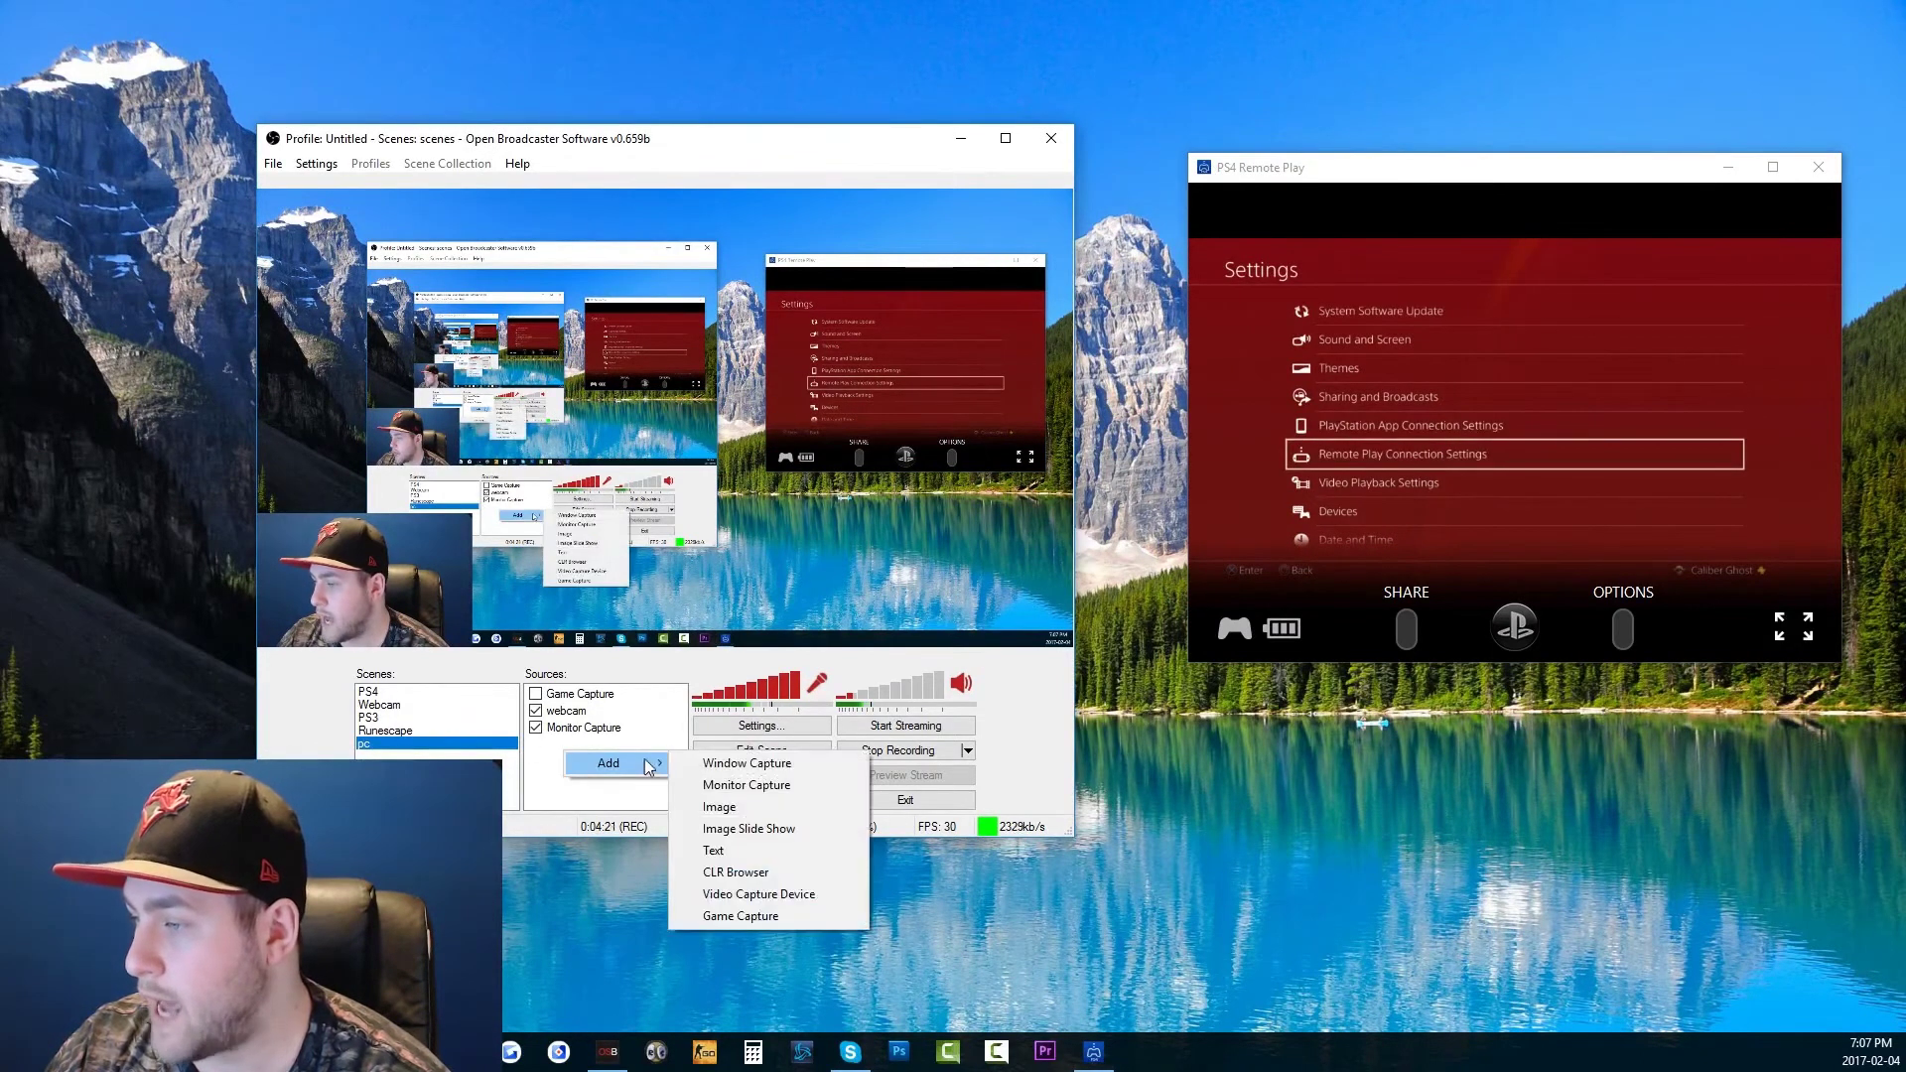
{"action": "left_click", "coordinate": [709, 764]}
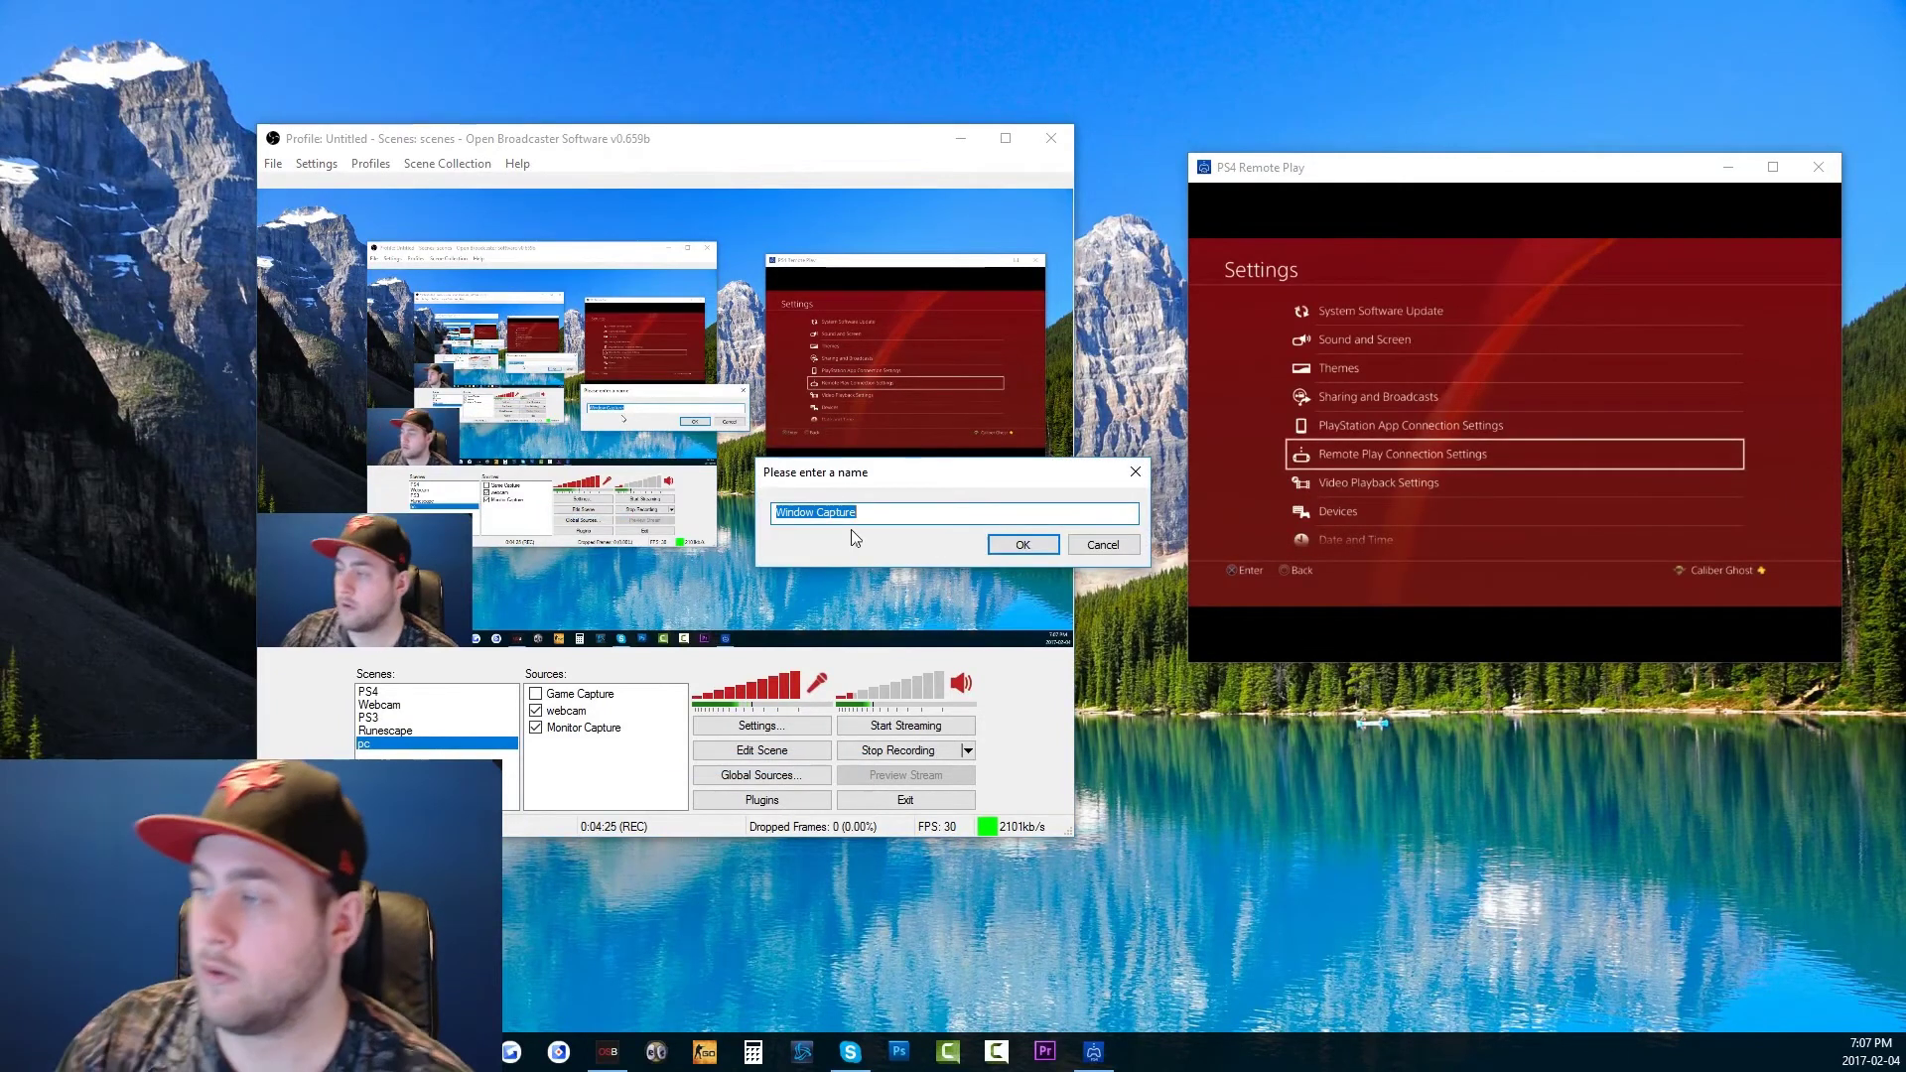
{"action": "type", "text": "ps4"}
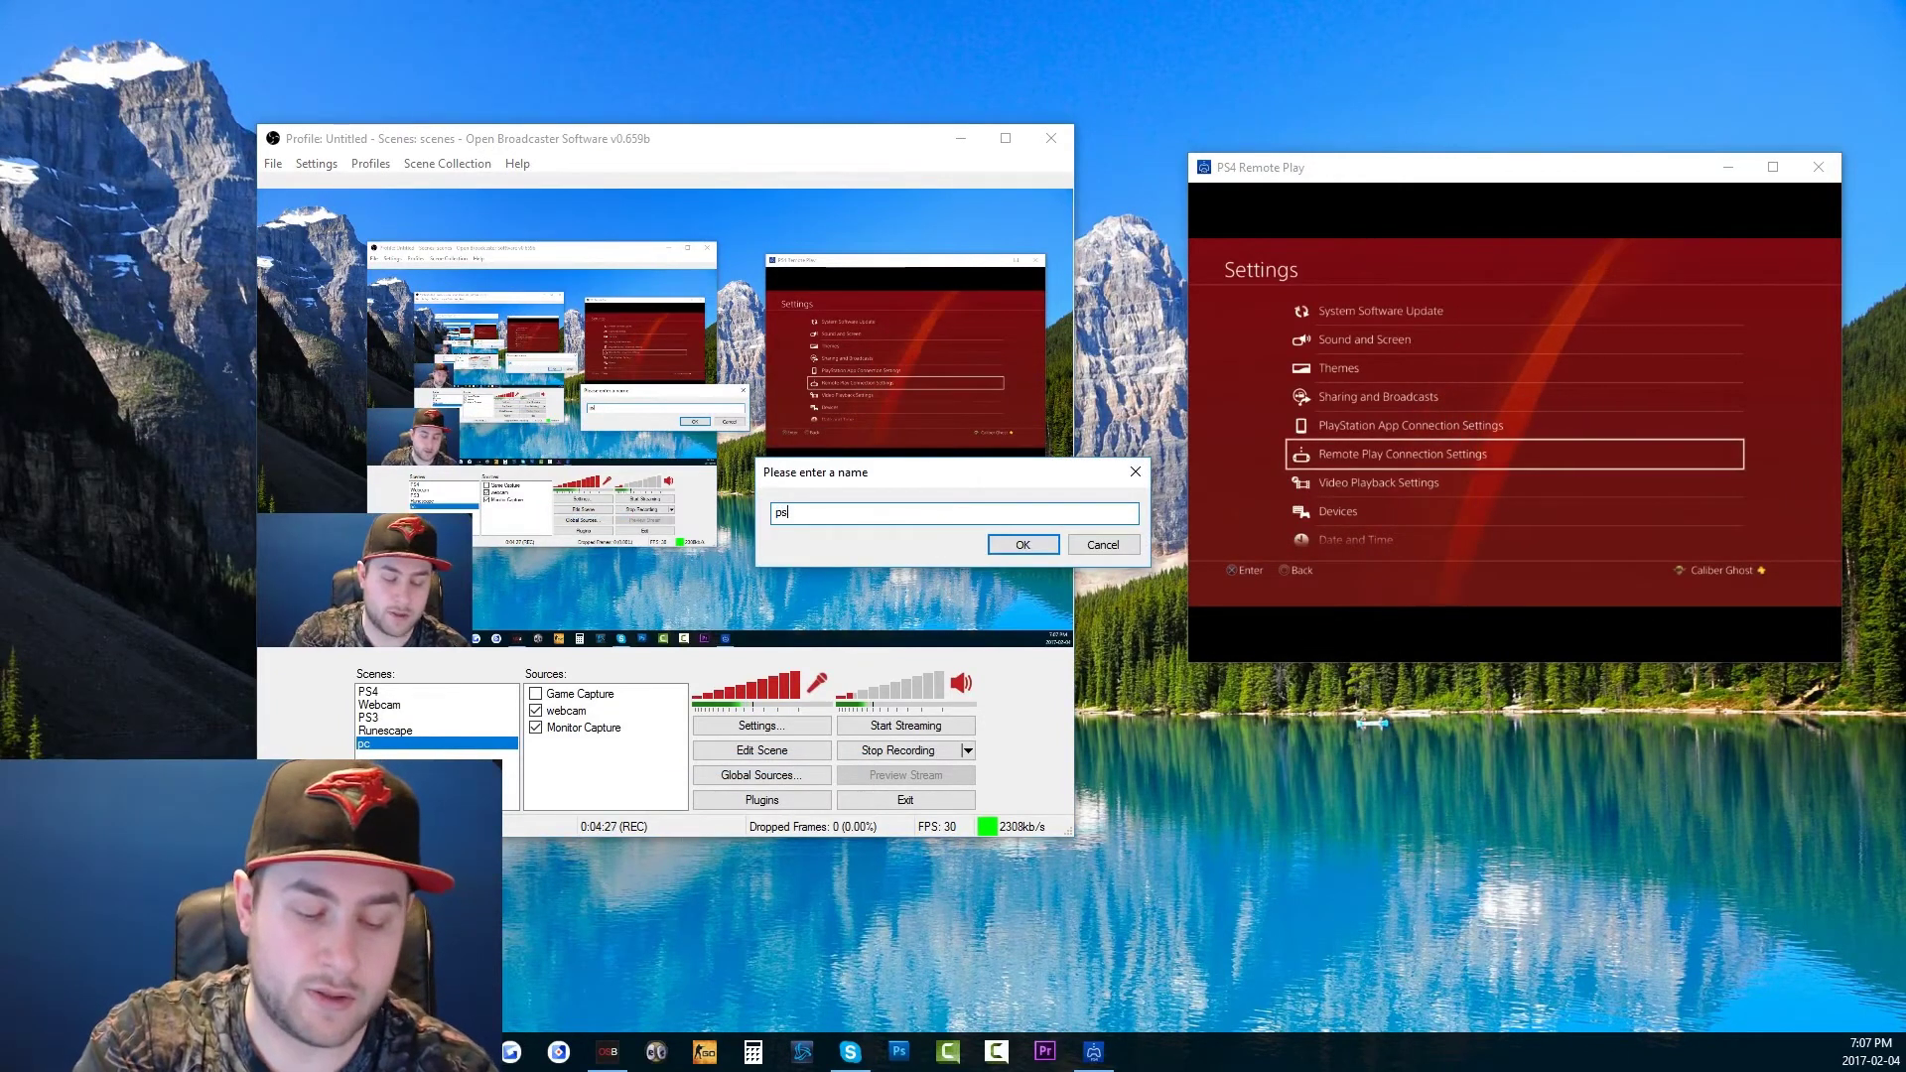
{"action": "left_click", "coordinate": [1020, 546]}
{"action": "left_click_drag", "start_coordinate": [978, 246], "coordinate": [406, 193]}
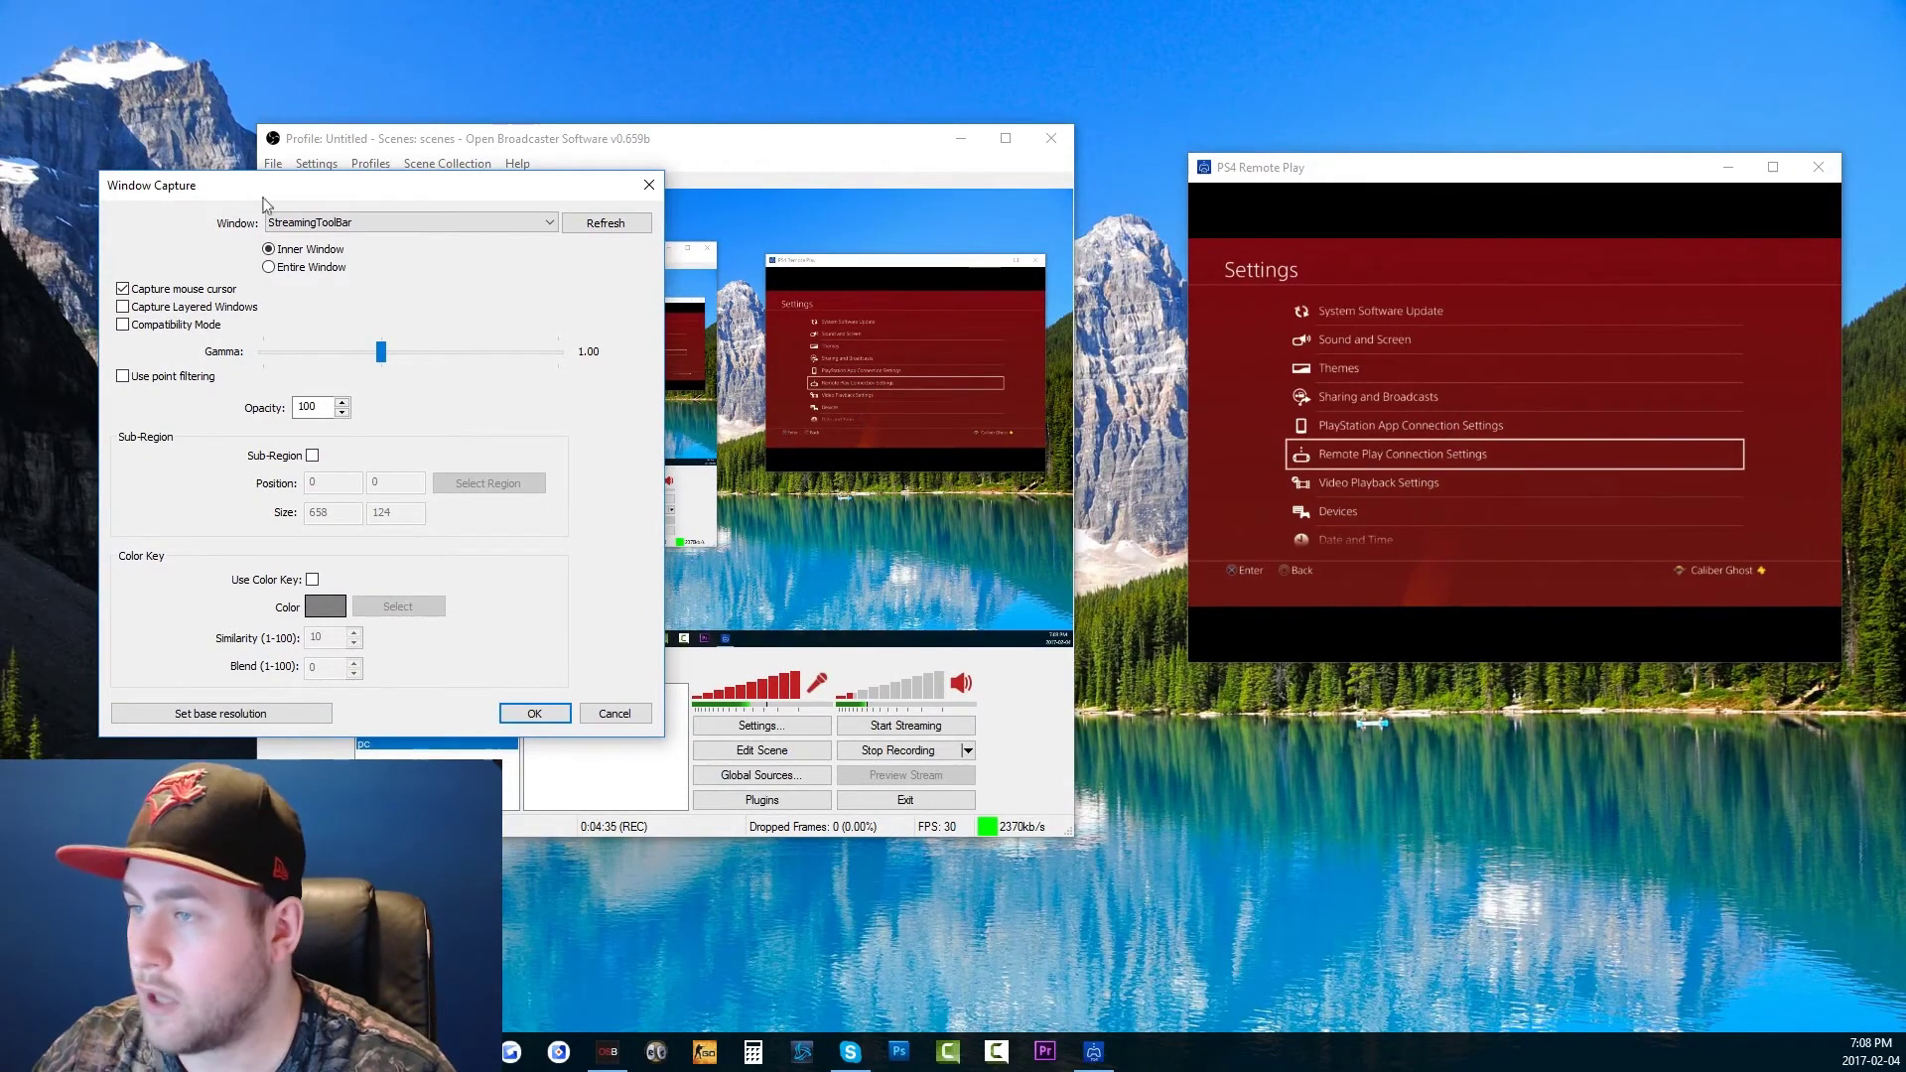
- Point the ps4 source at the PS4 Remote Play window, cropped to a 658×372 sub-region 56 pixels down
{"action": "left_click", "coordinate": [314, 223]}
{"action": "left_click", "coordinate": [319, 256]}
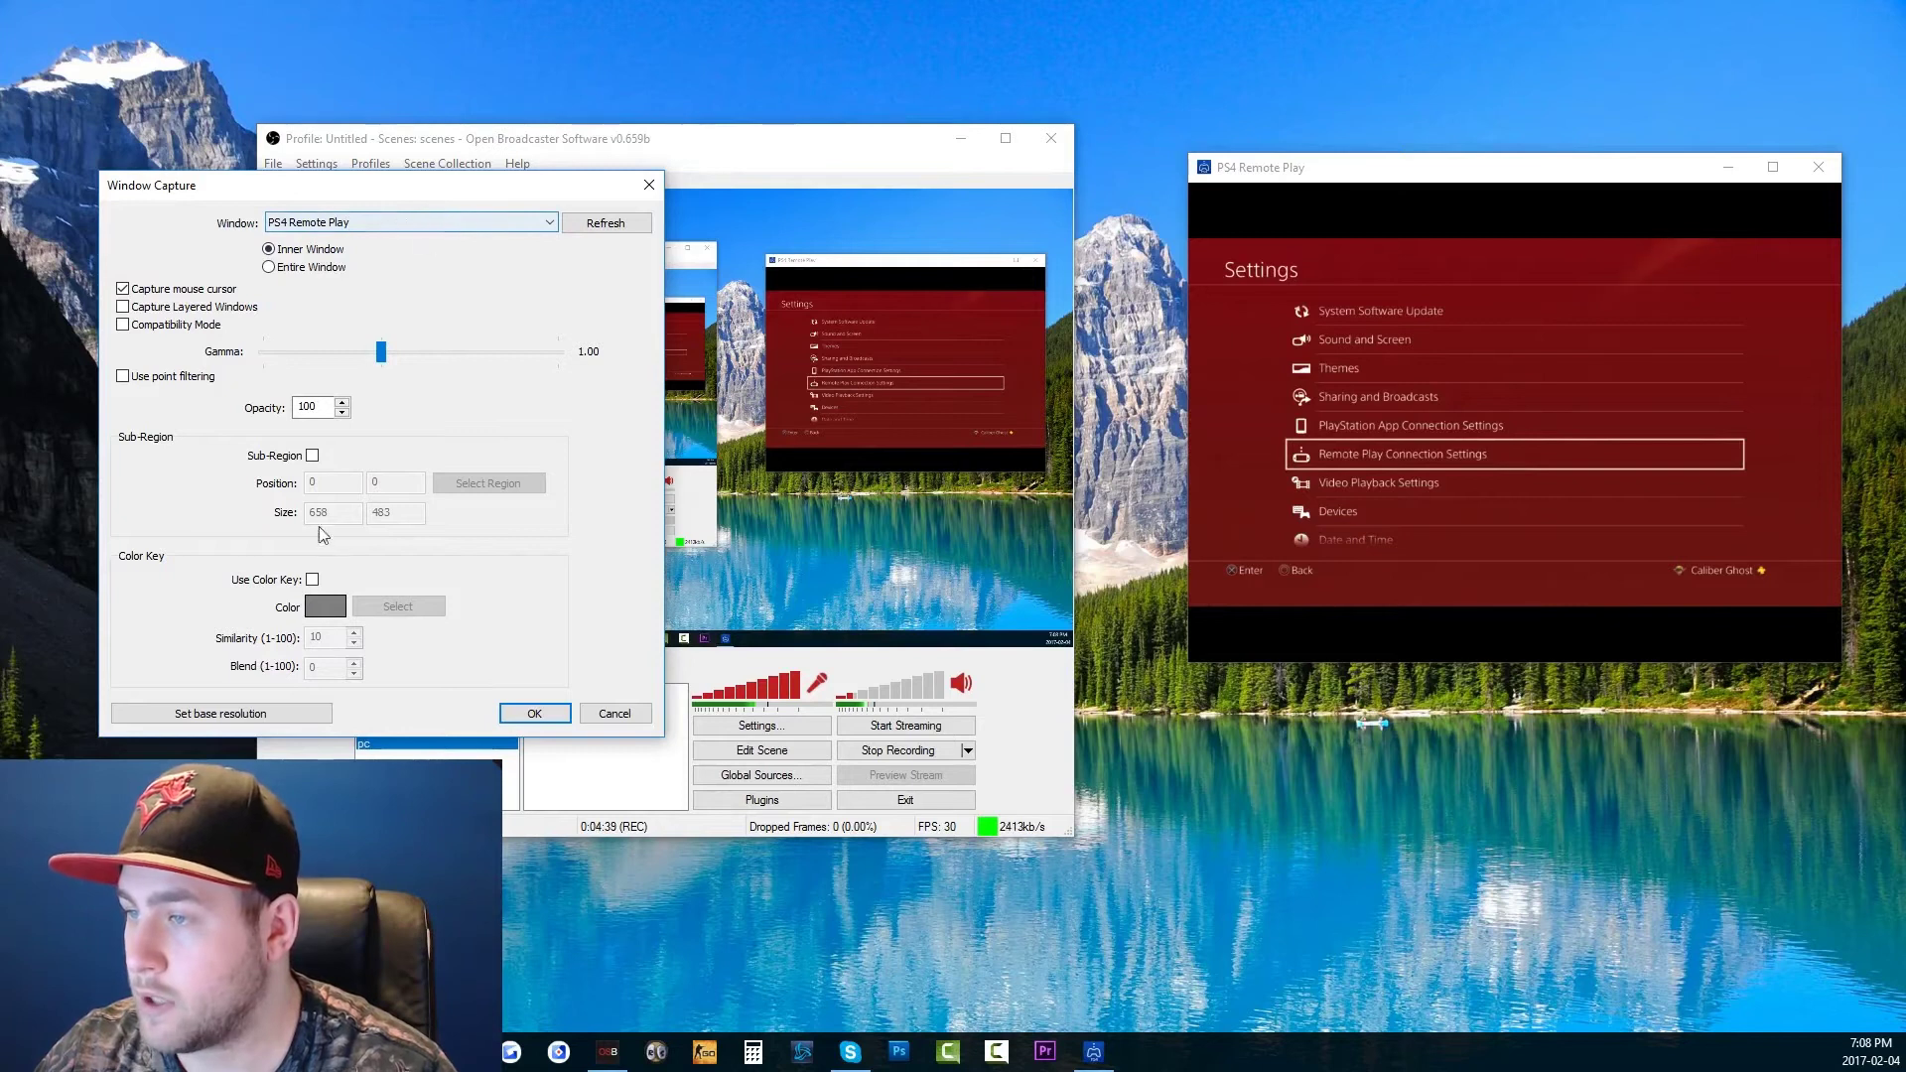
{"action": "left_click", "coordinate": [312, 456]}
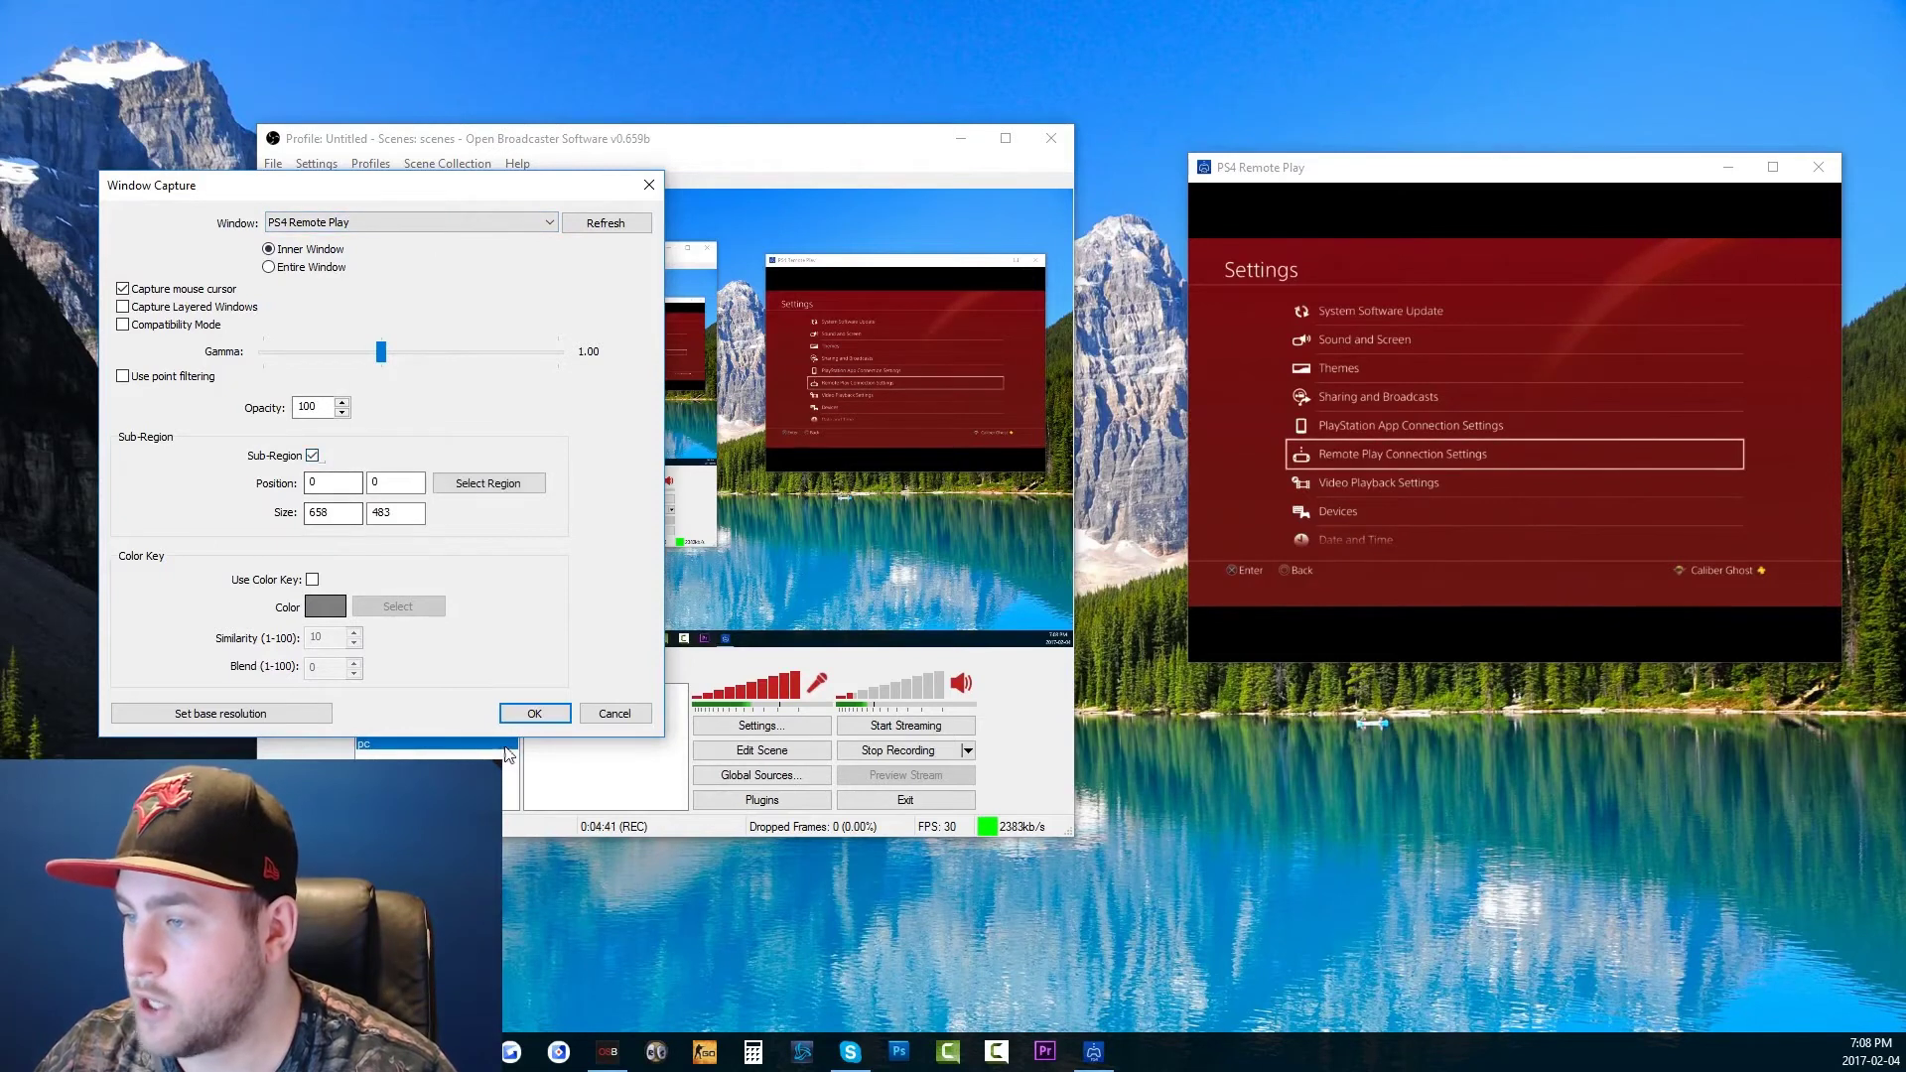
{"action": "left_click", "coordinate": [479, 484]}
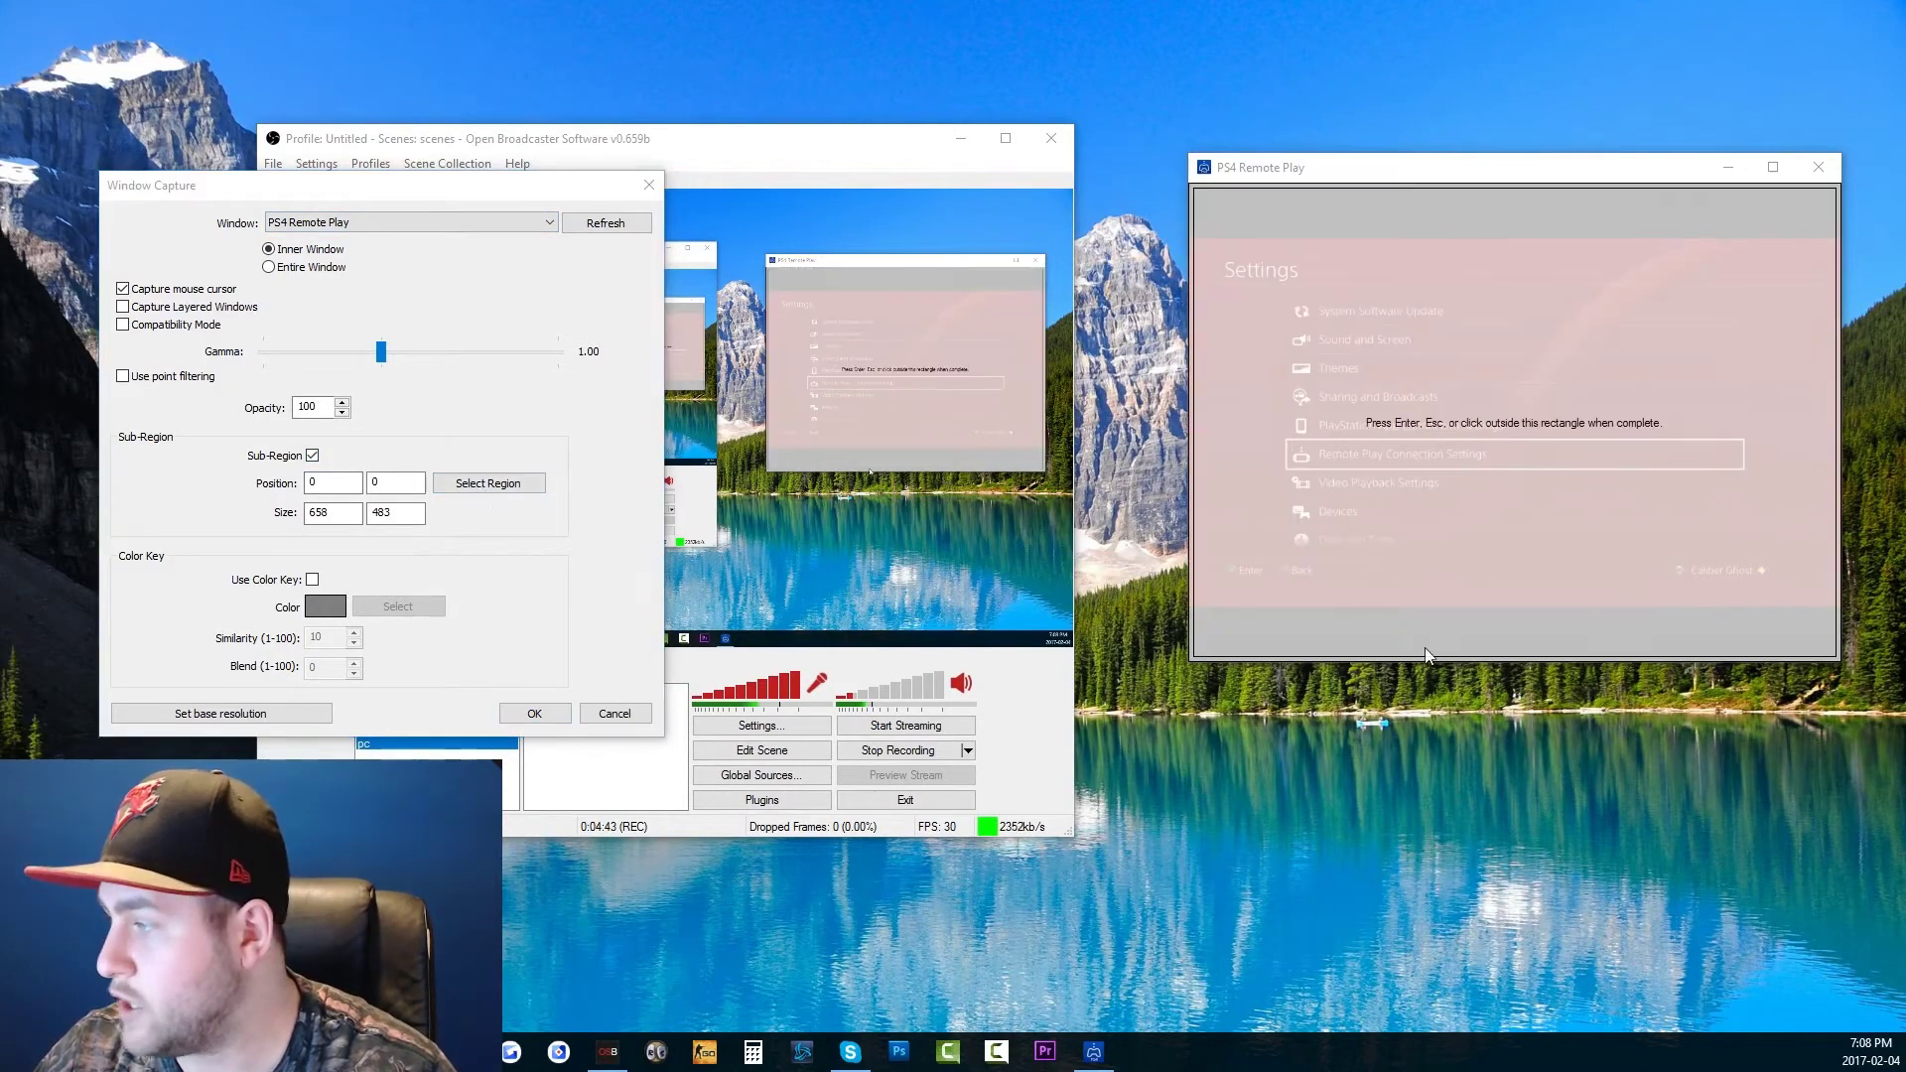
{"action": "left_click_drag", "start_coordinate": [1427, 657], "coordinate": [1445, 605]}
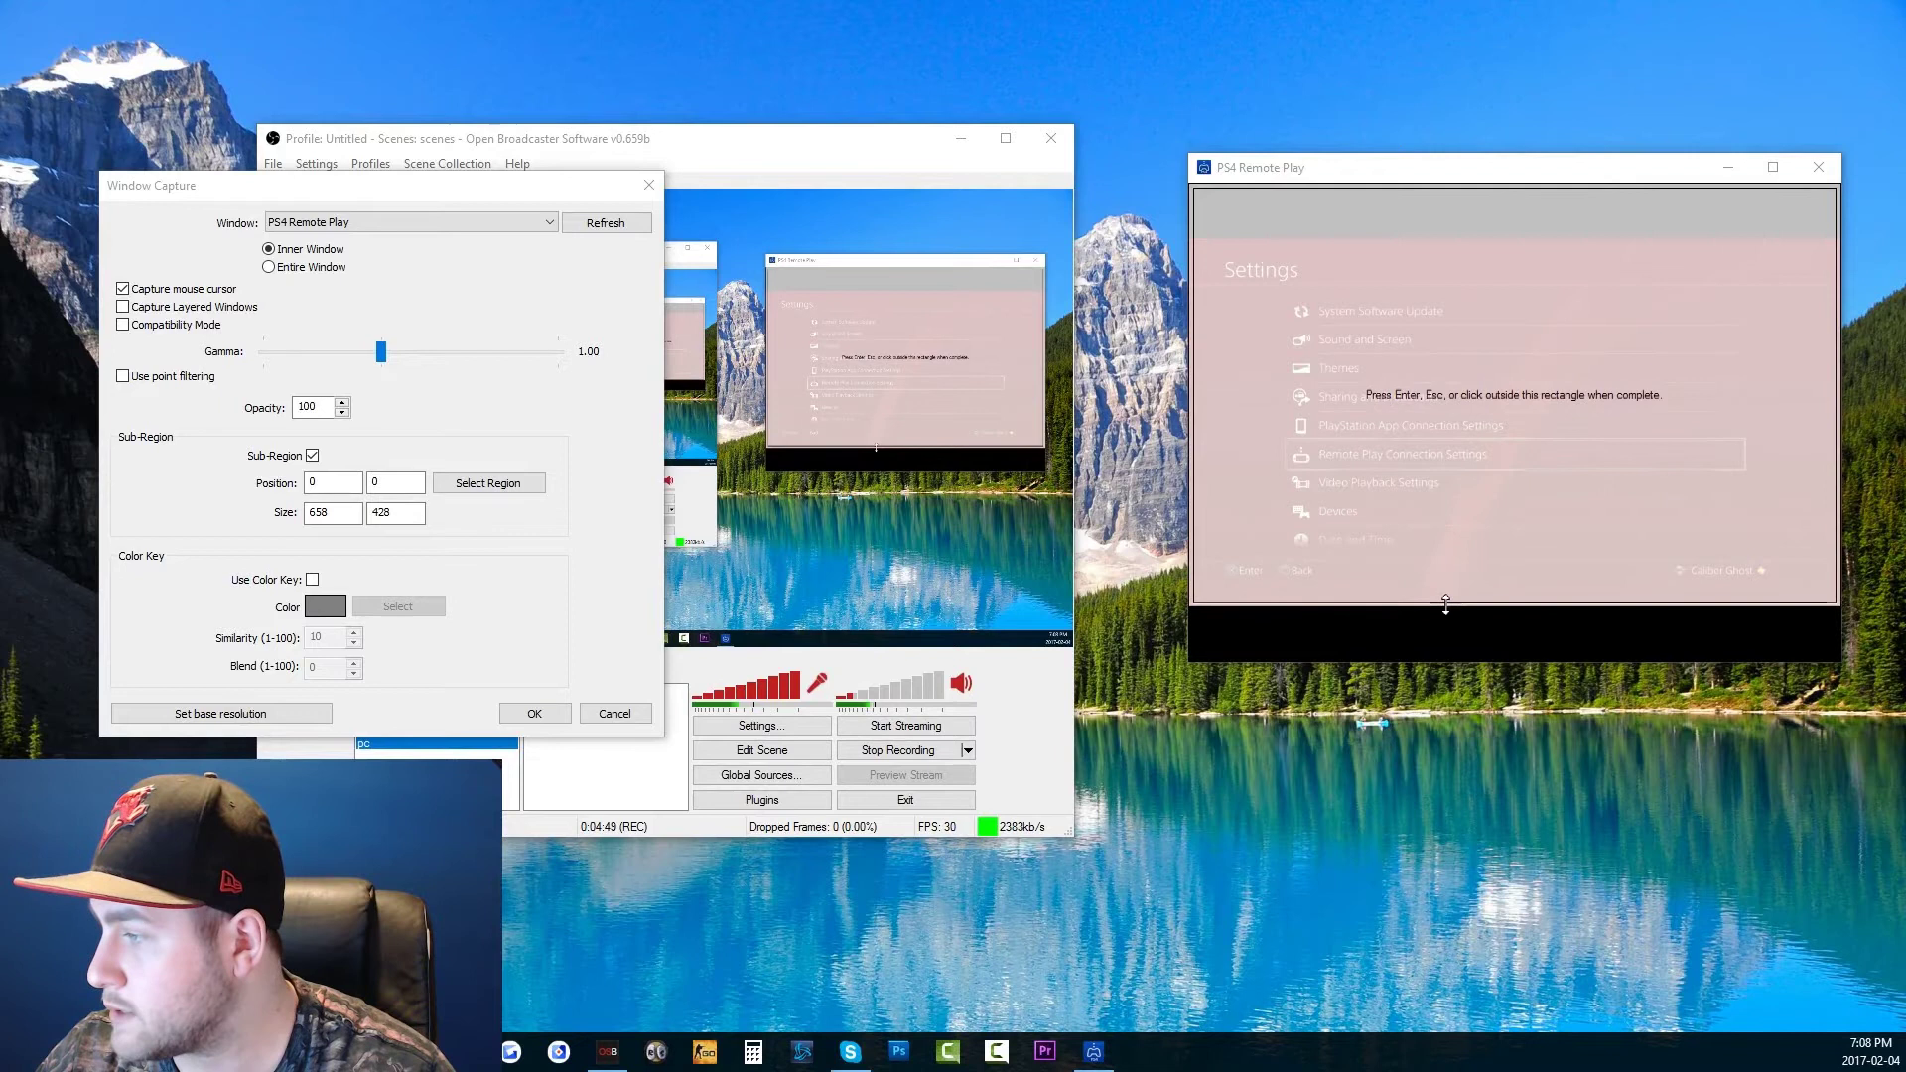
{"action": "left_click_drag", "start_coordinate": [1408, 184], "coordinate": [1401, 242]}
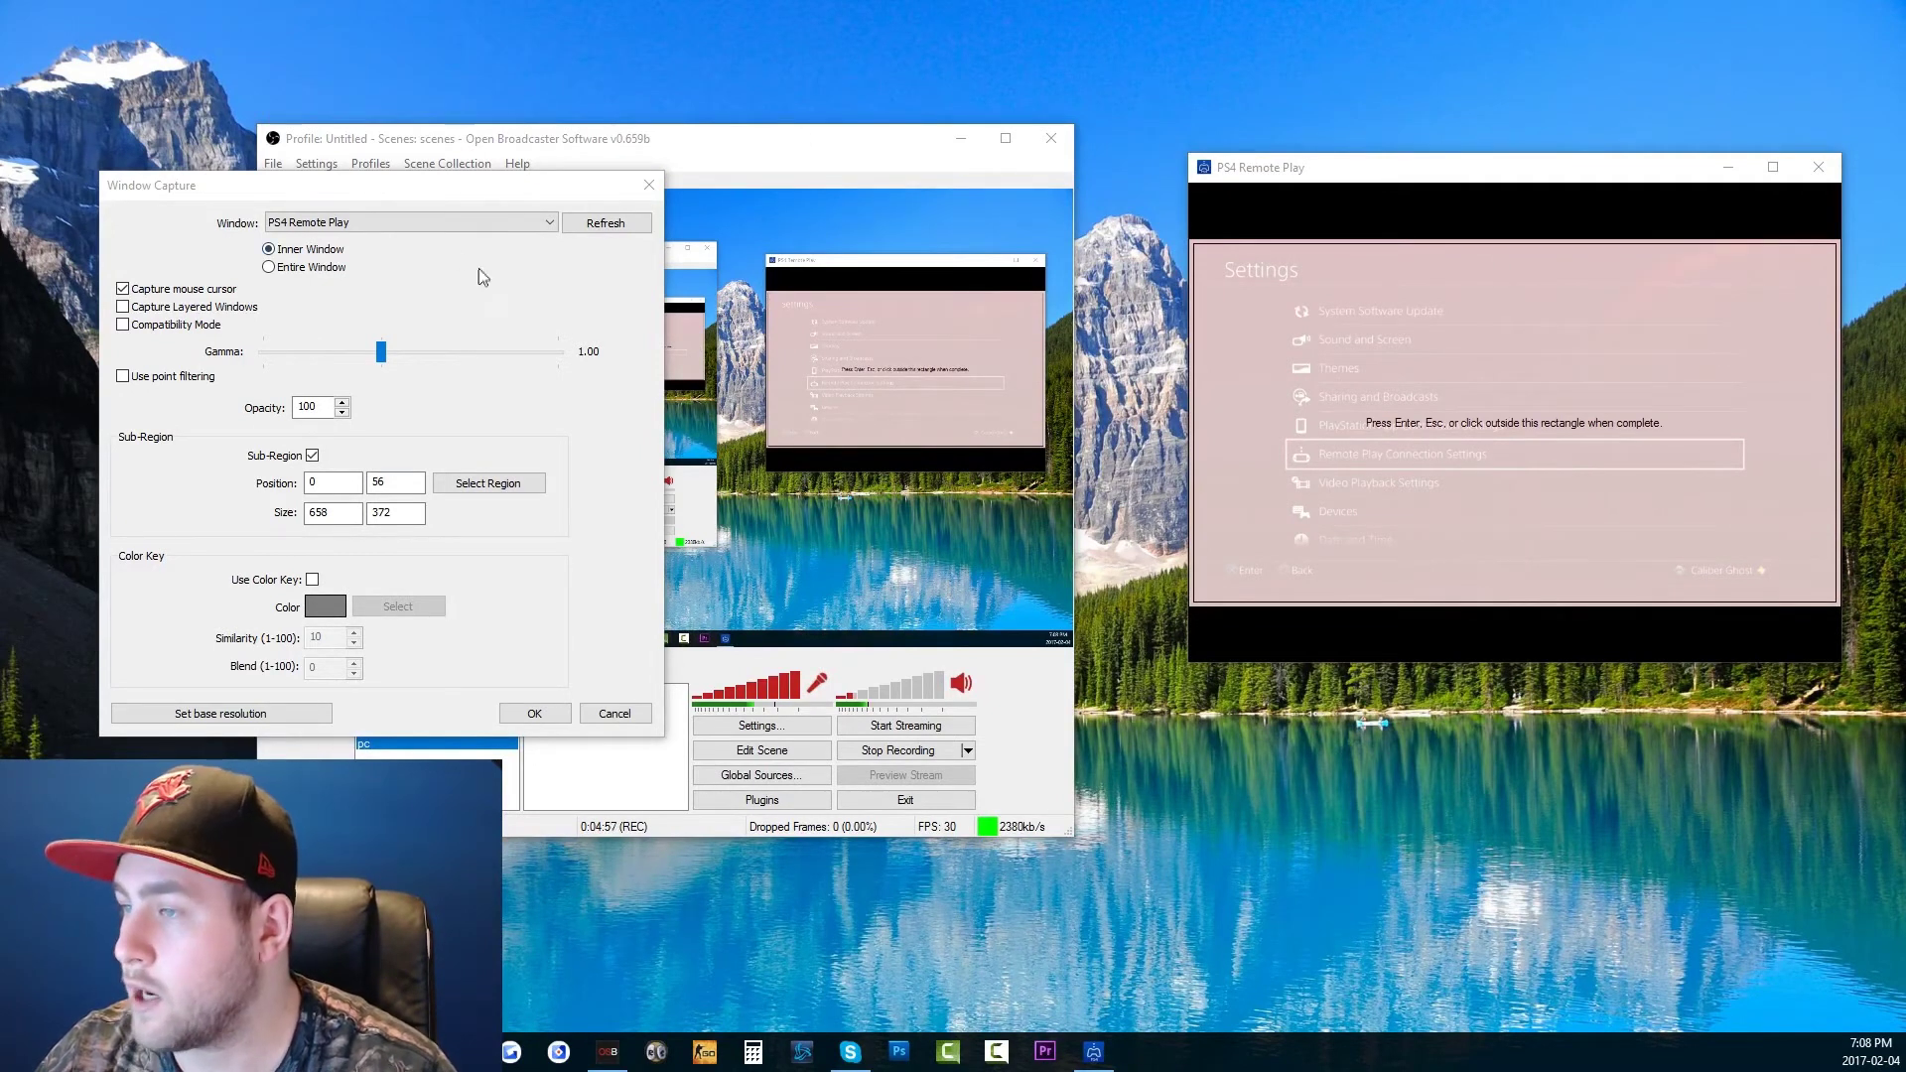
{"action": "key", "text": "Return"}
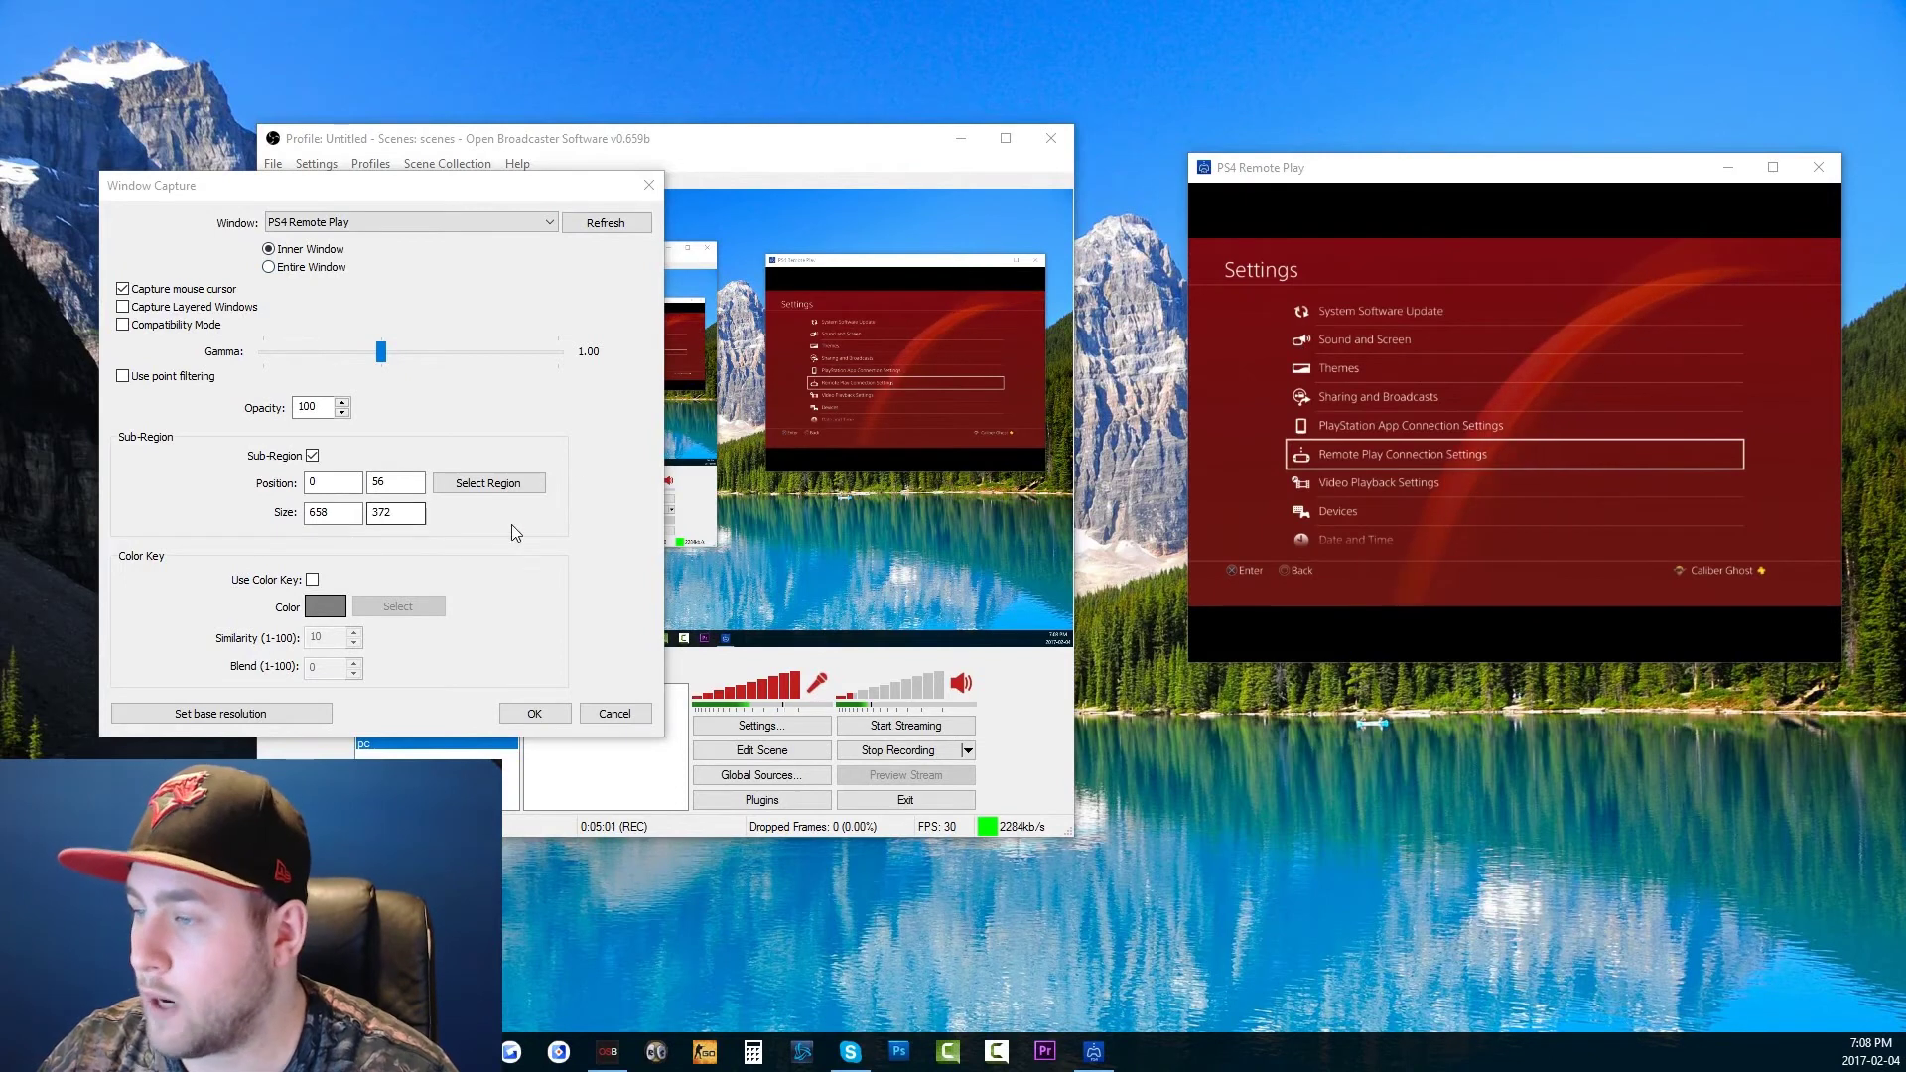
{"action": "left_click", "coordinate": [534, 712]}
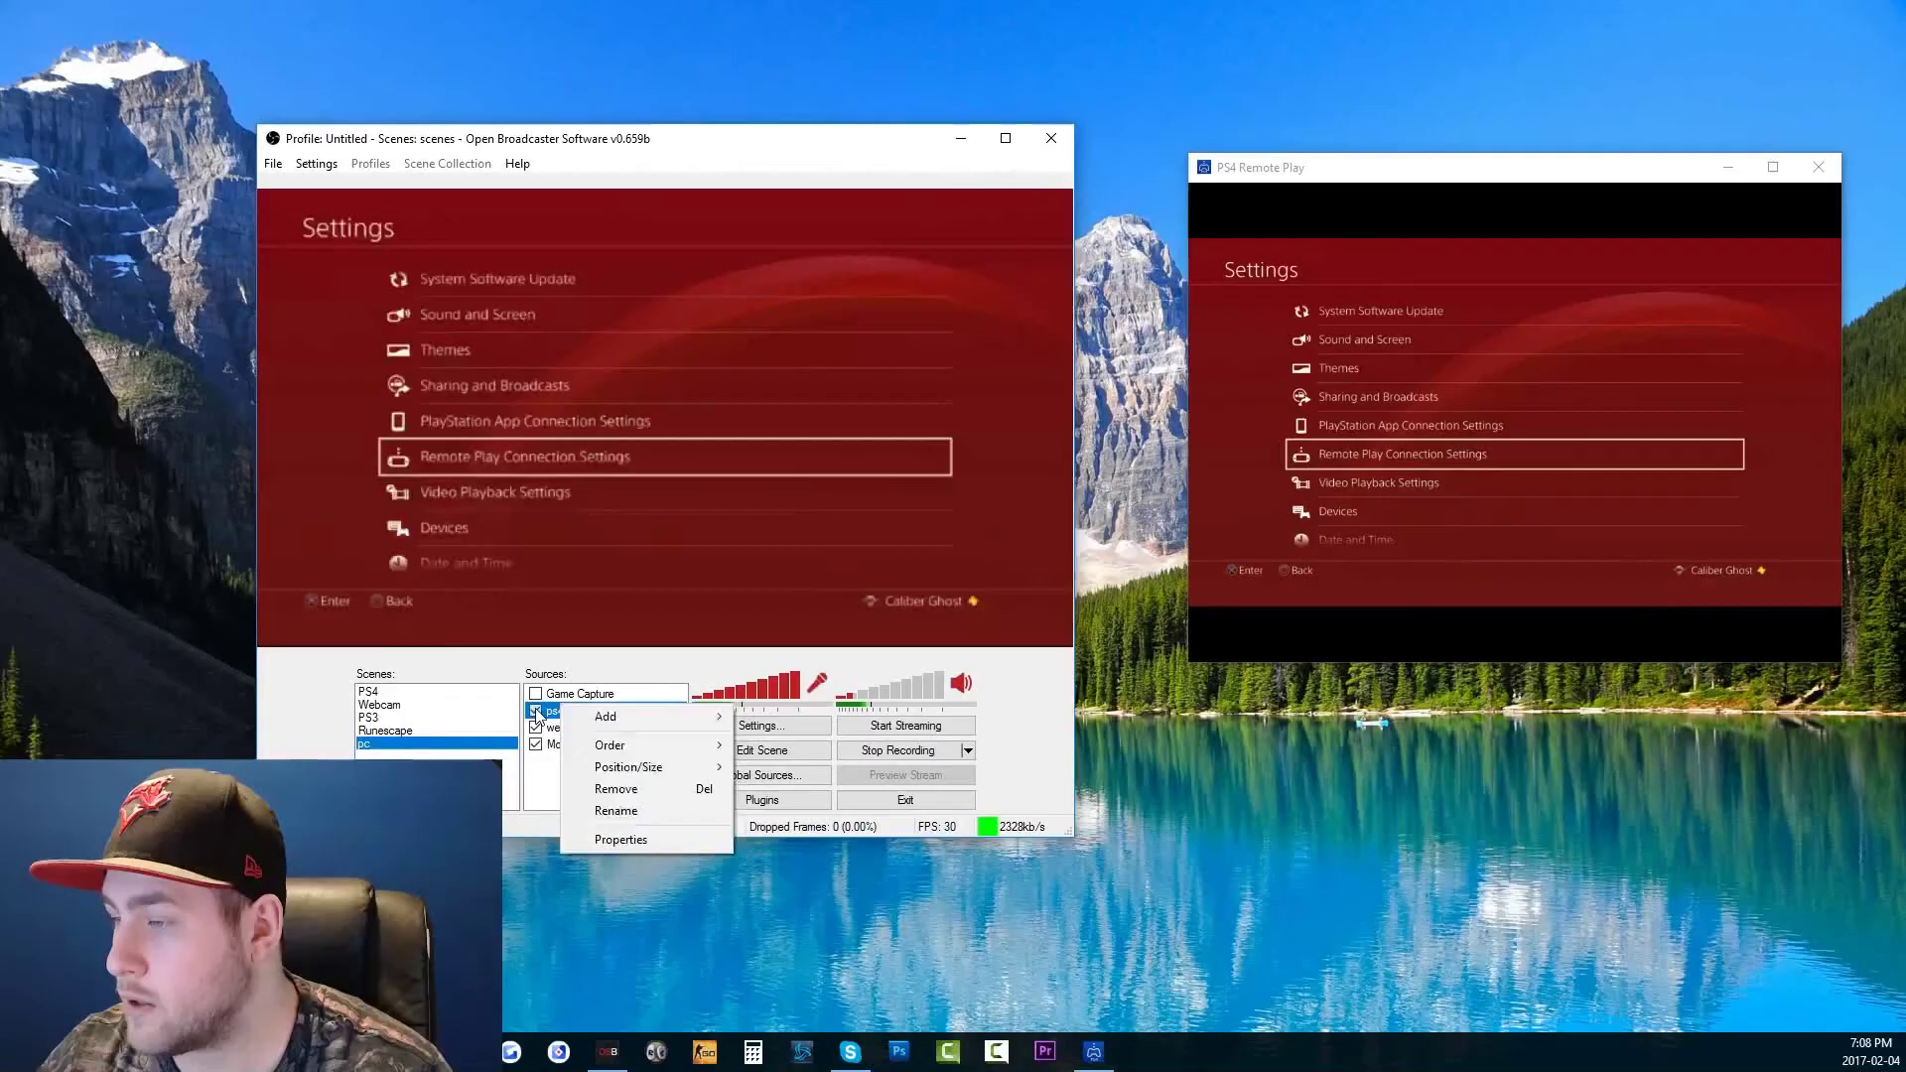
- Move the ps4 source down below webcam in the Sources order
{"action": "right_click", "coordinate": [579, 711]}
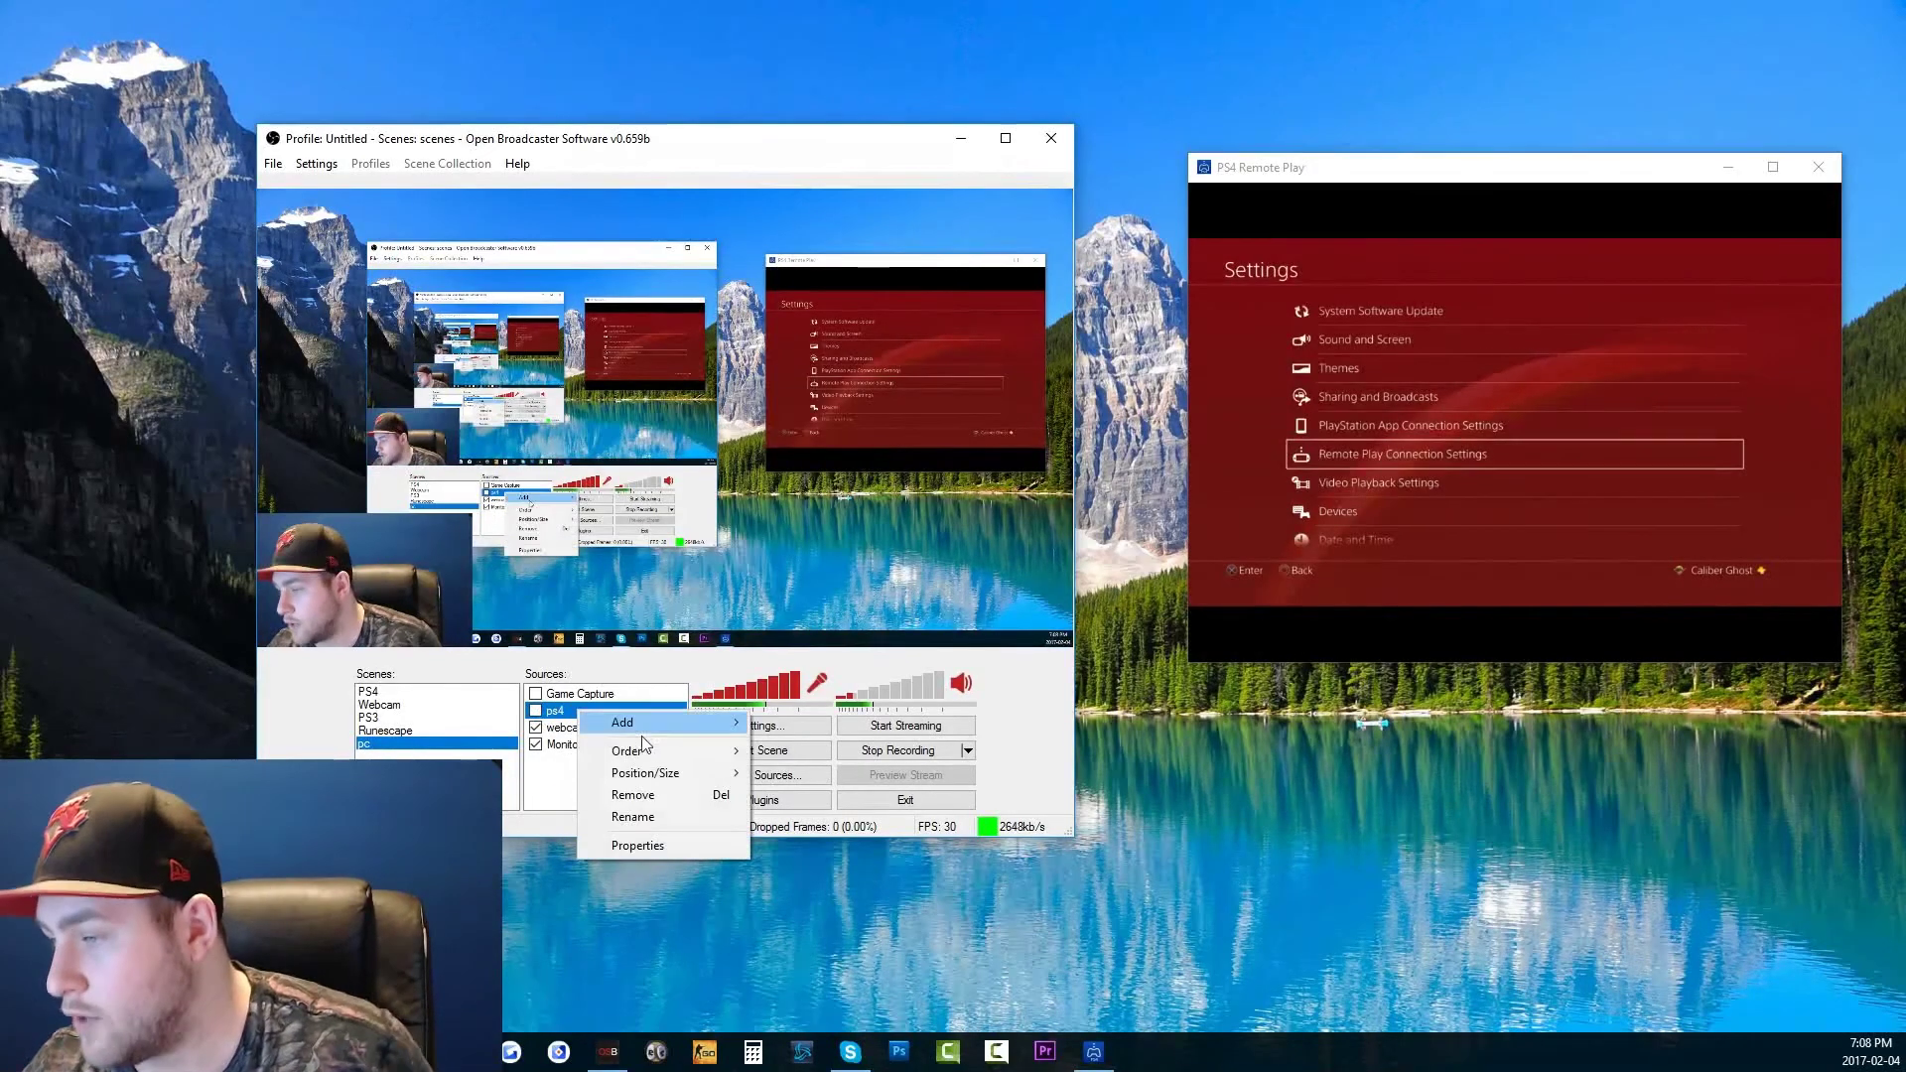
{"action": "mouse_move", "coordinate": [650, 751]}
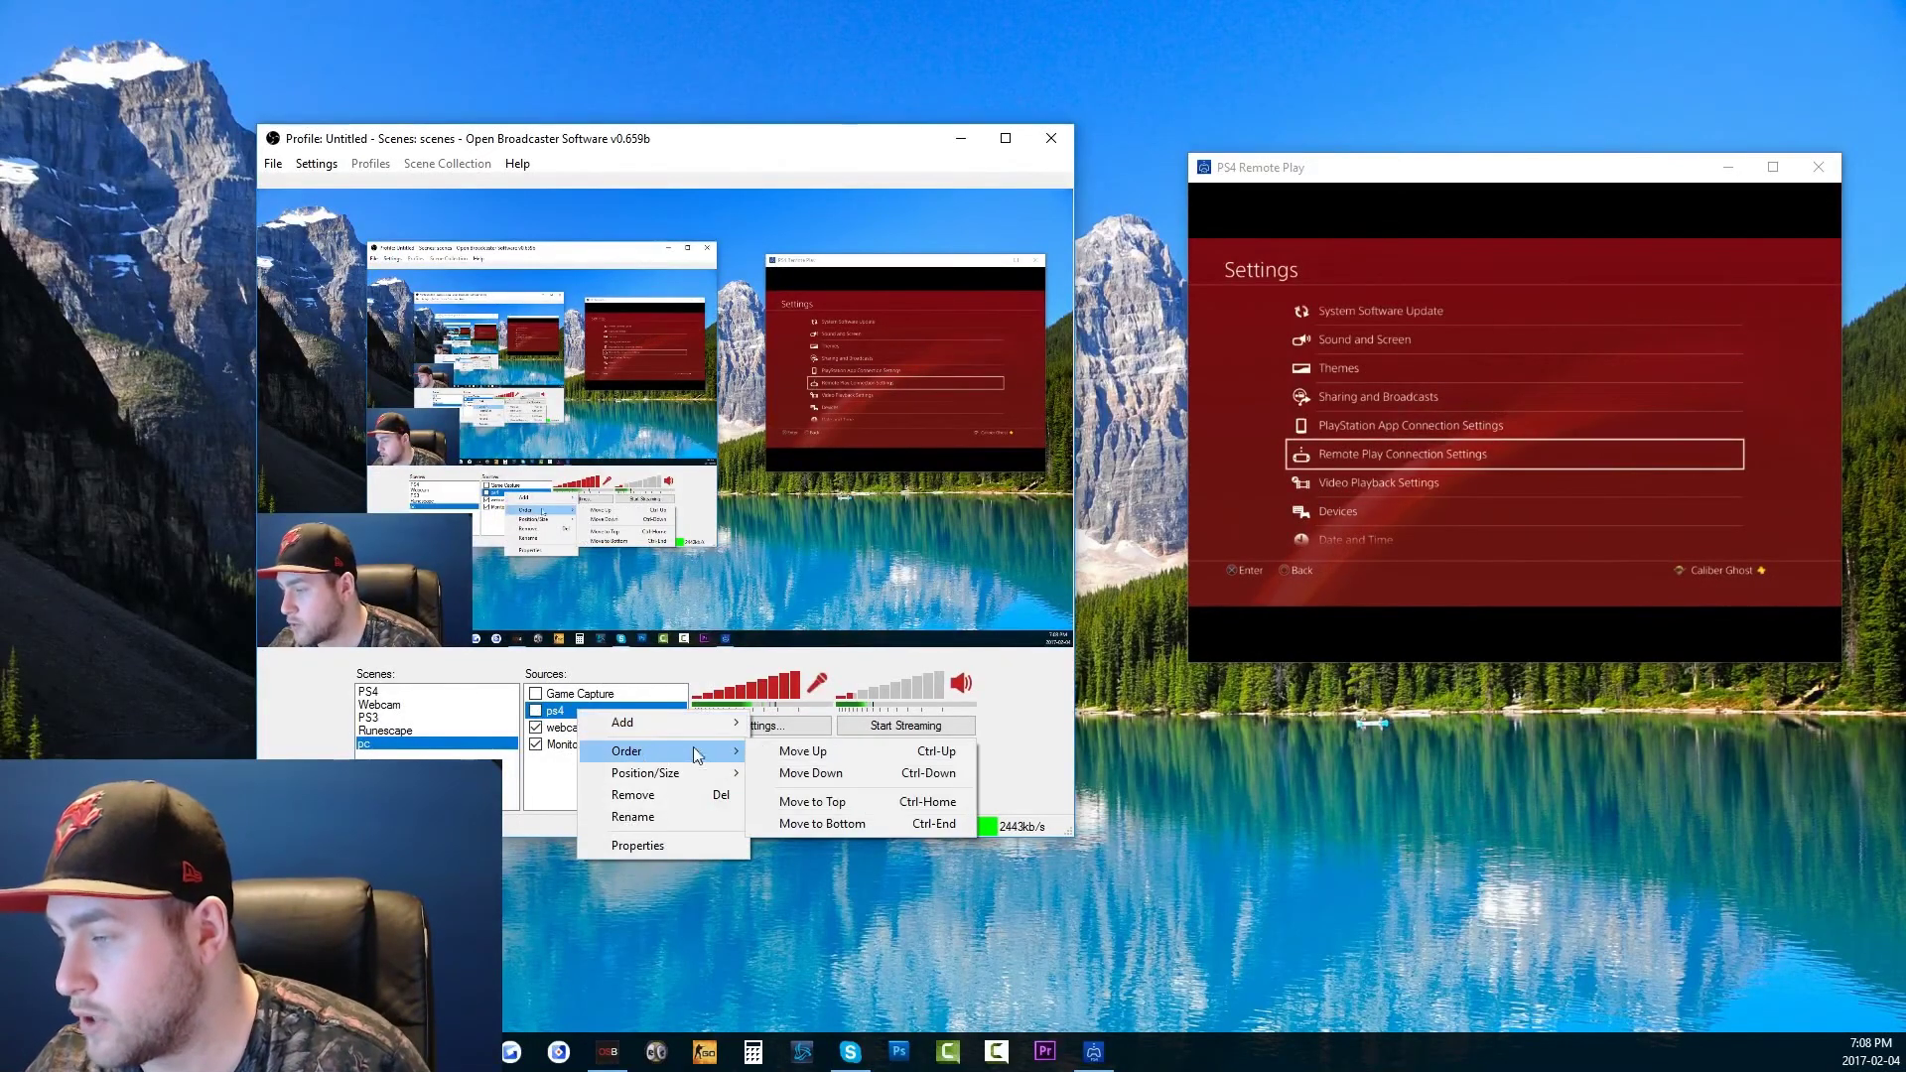
{"action": "left_click", "coordinate": [799, 772]}
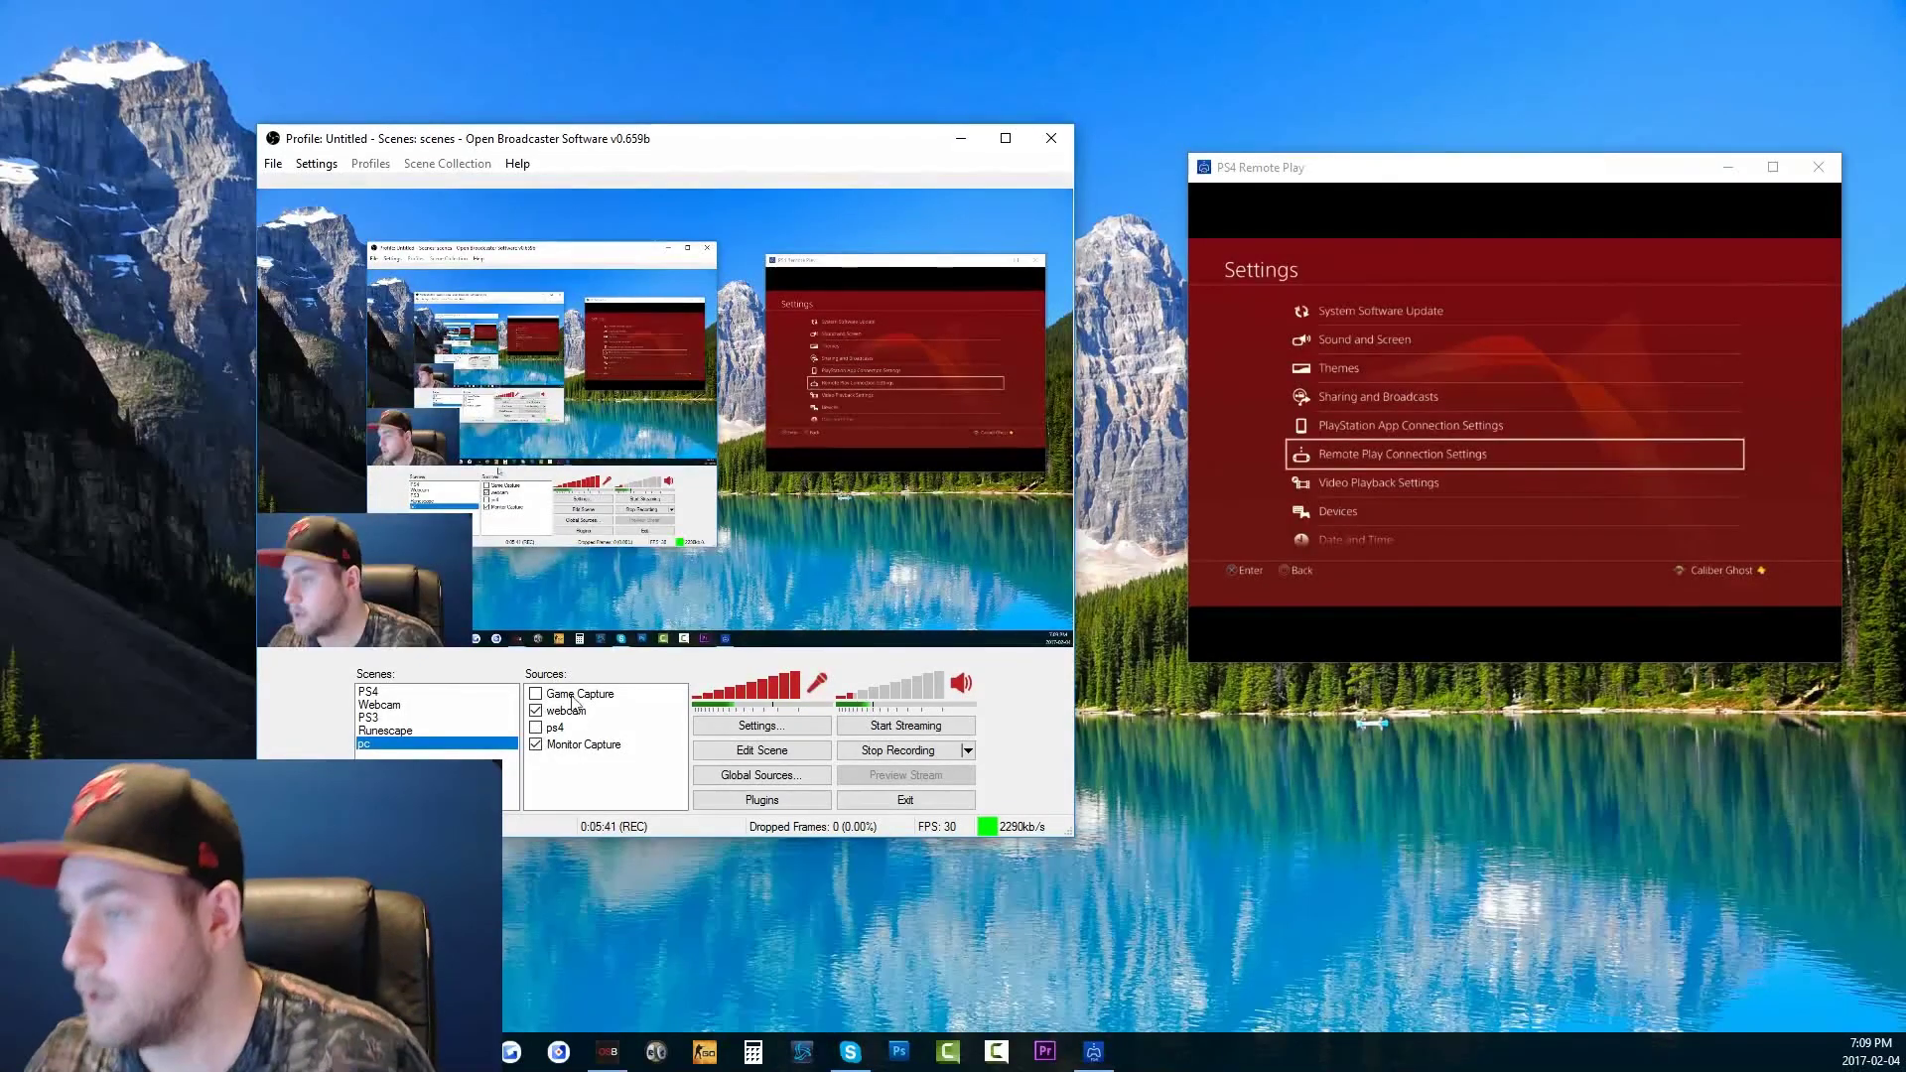
{"action": "right_click", "coordinate": [568, 732]}
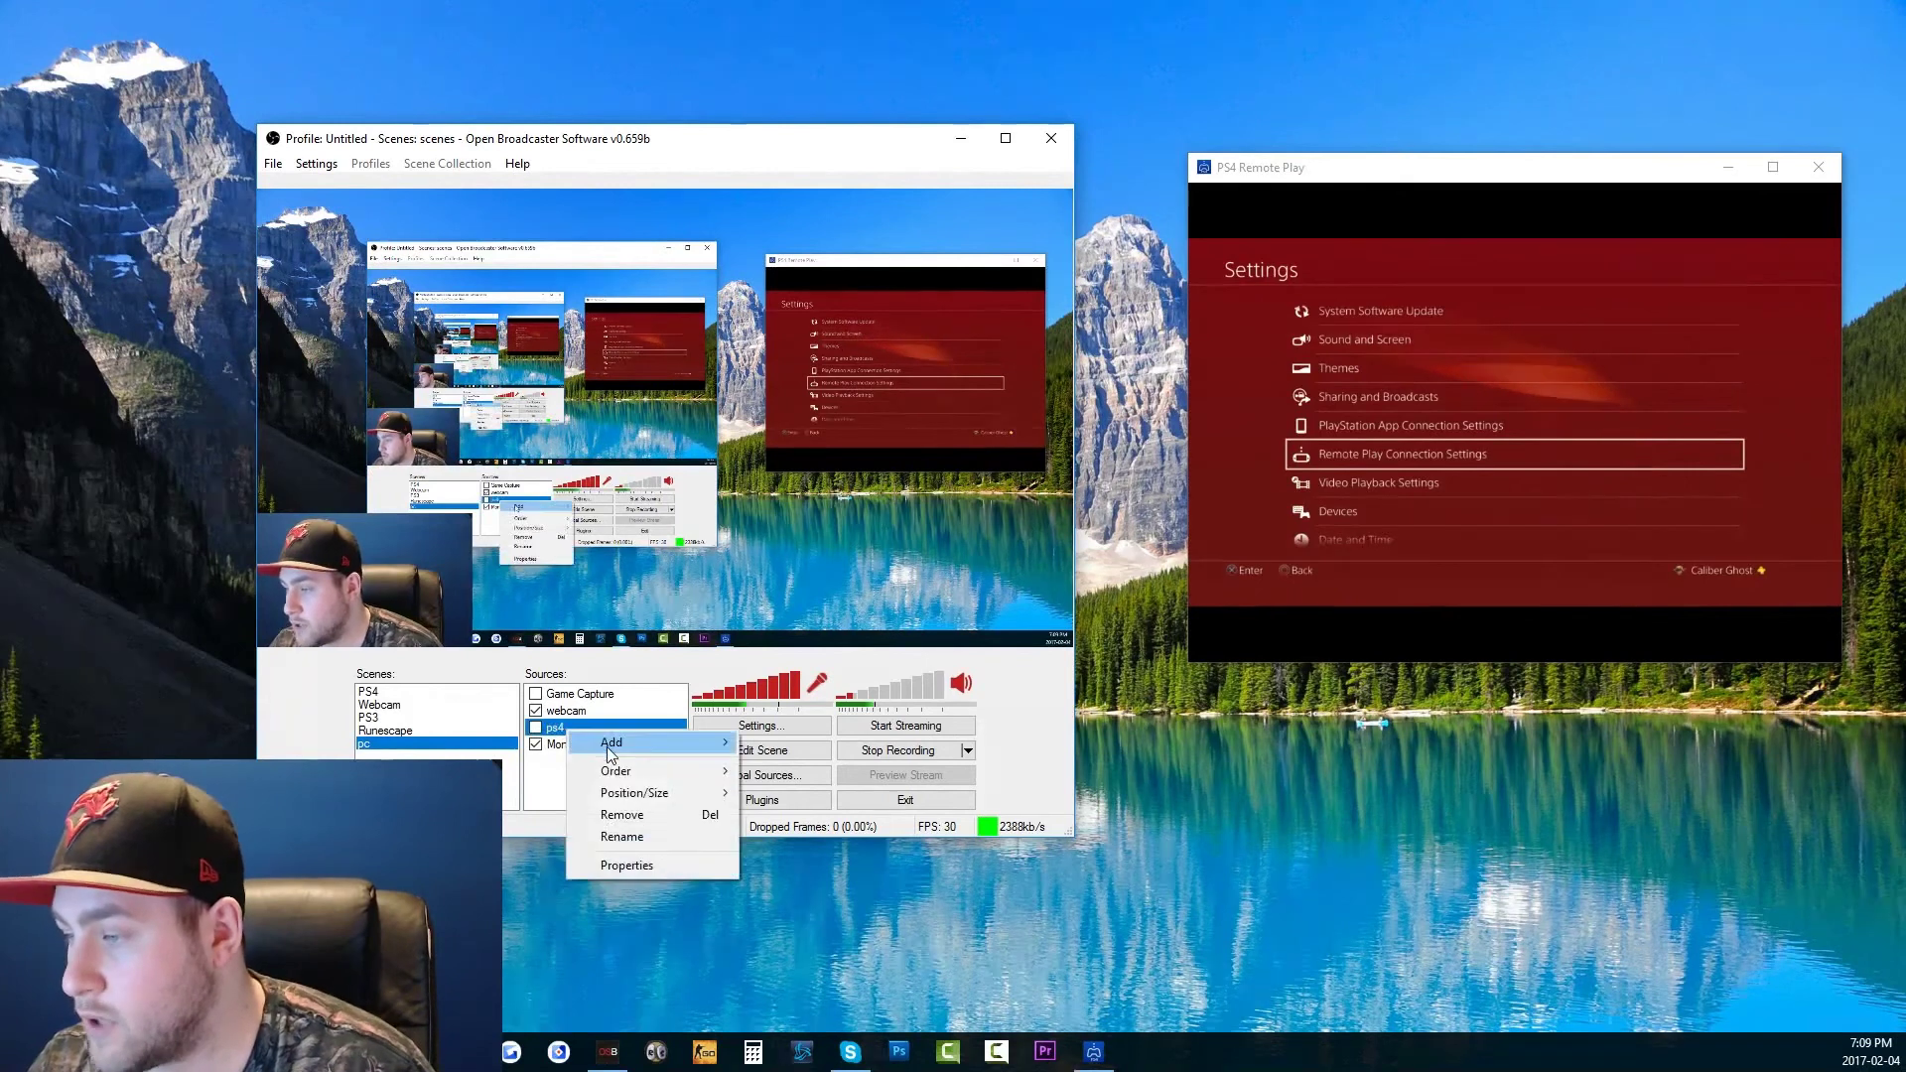
{"action": "mouse_move", "coordinate": [650, 774]}
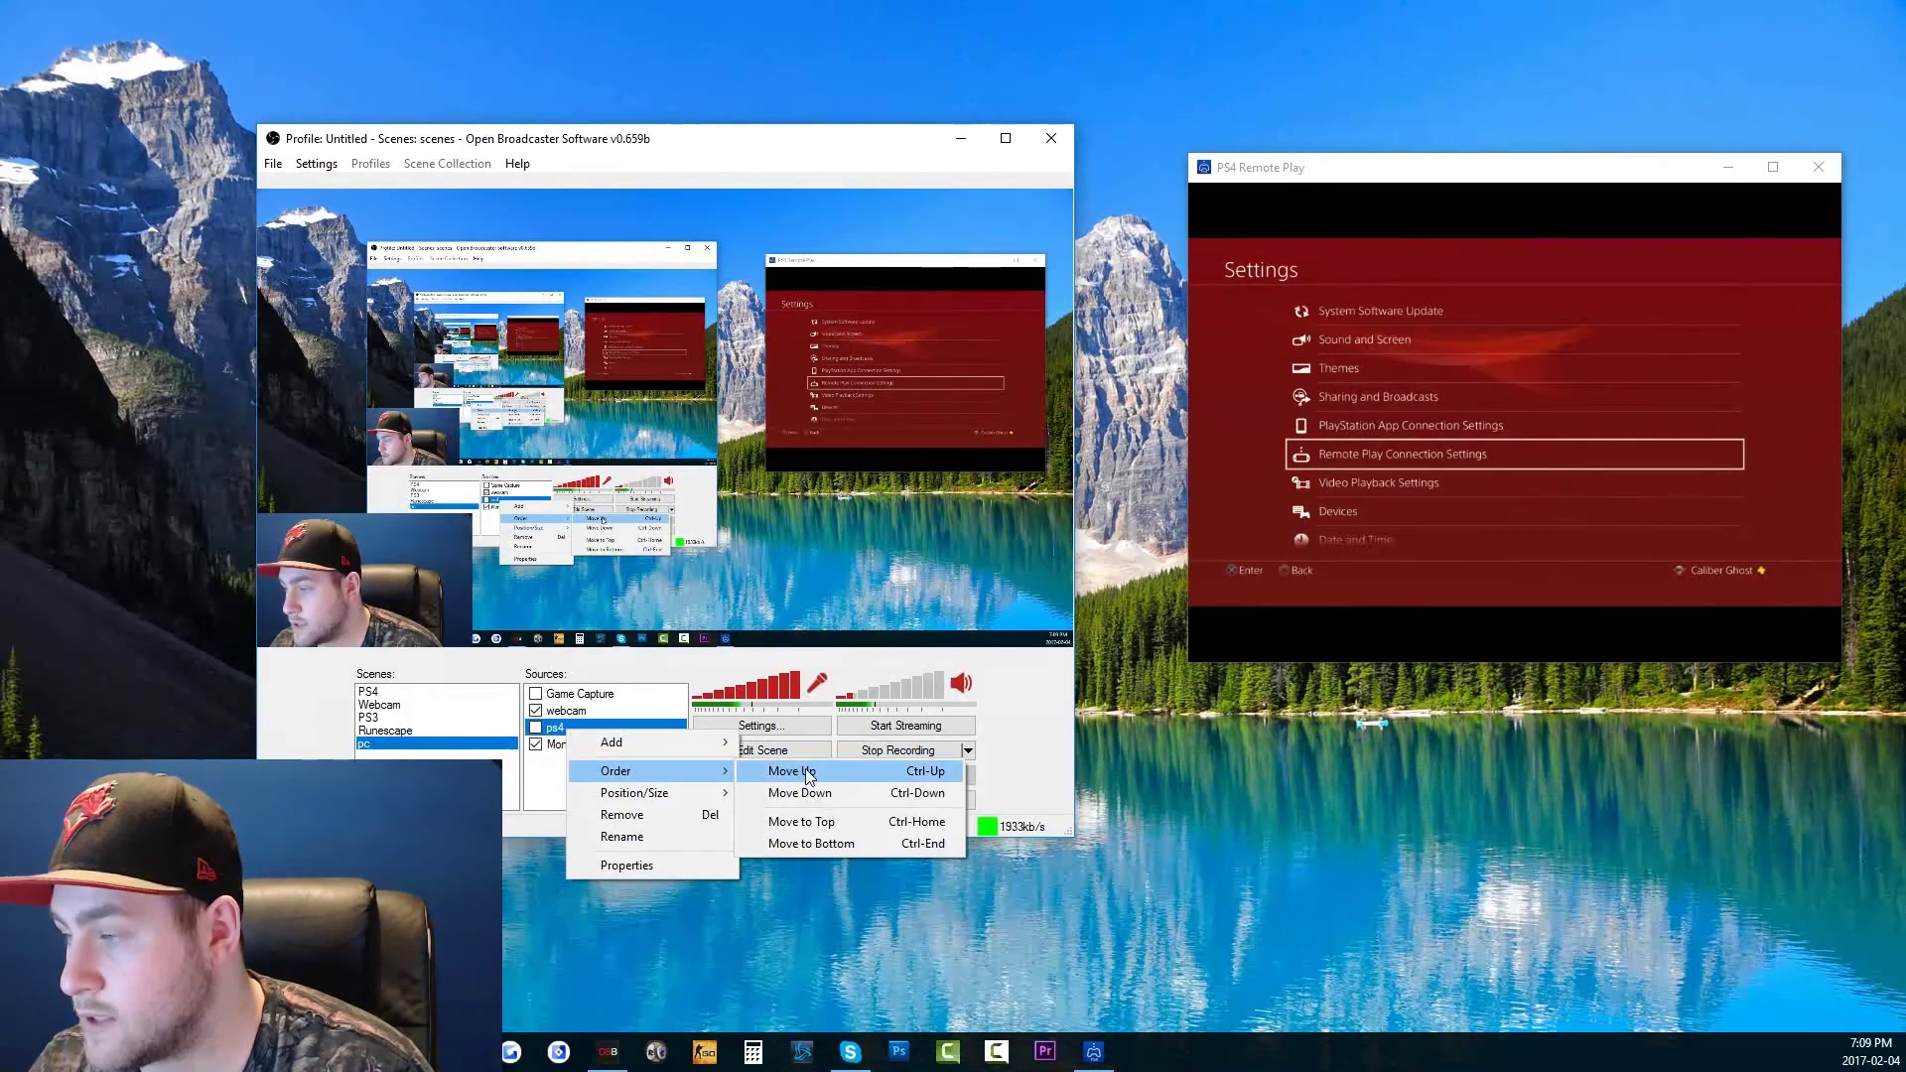
{"action": "left_click", "coordinate": [586, 767]}
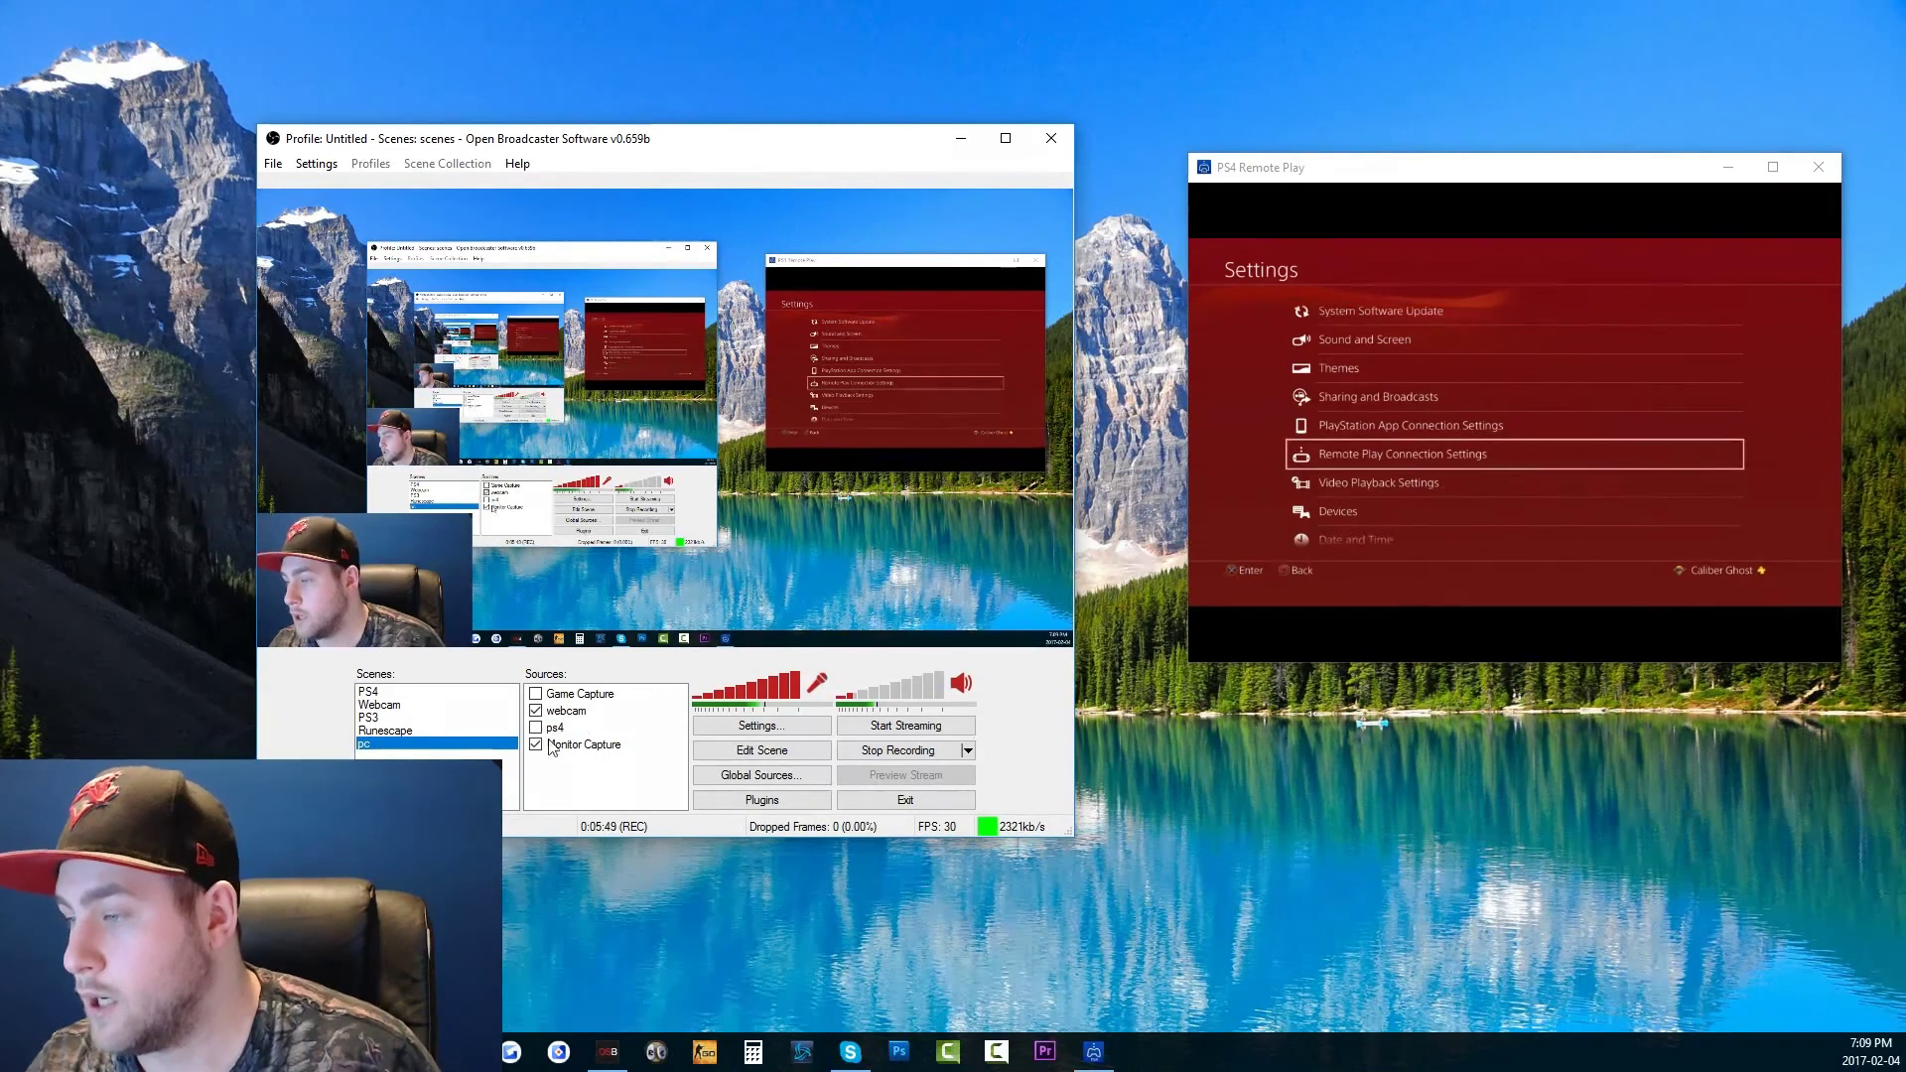